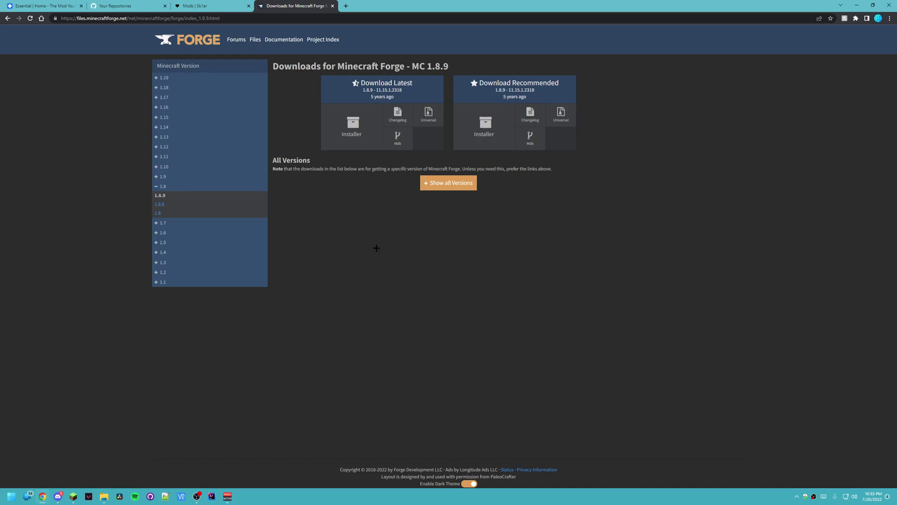
# Download the latest Forge installer for Minecraft 1.8.9, skipping the advertisement page.
pyautogui.doubleClick(95, 19)
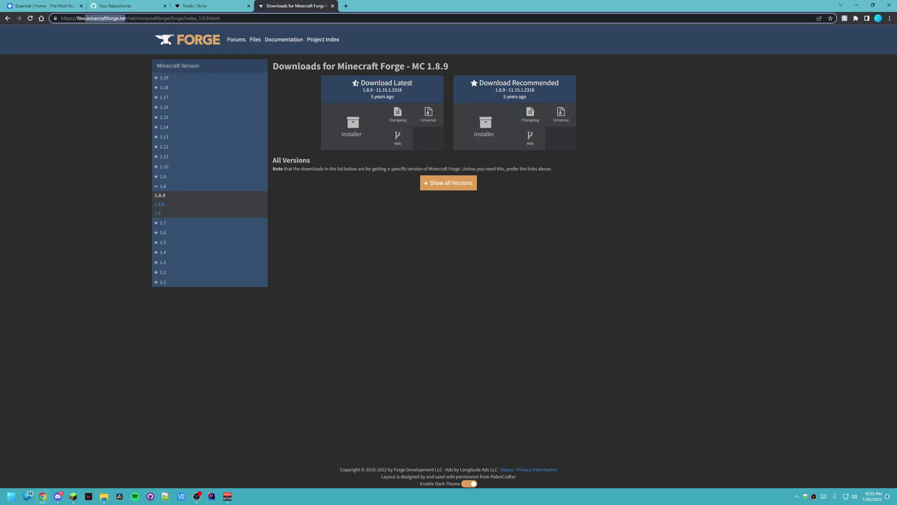
pyautogui.click(379, 220)
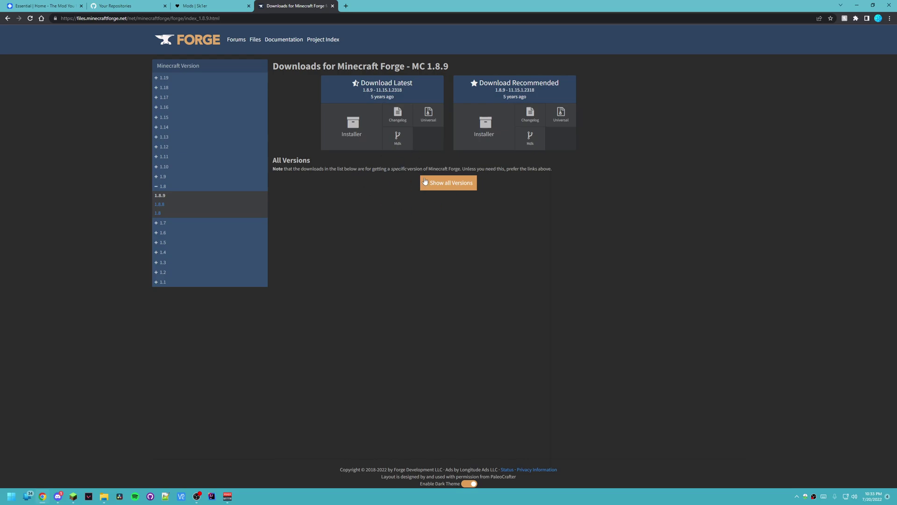
pyautogui.click(342, 135)
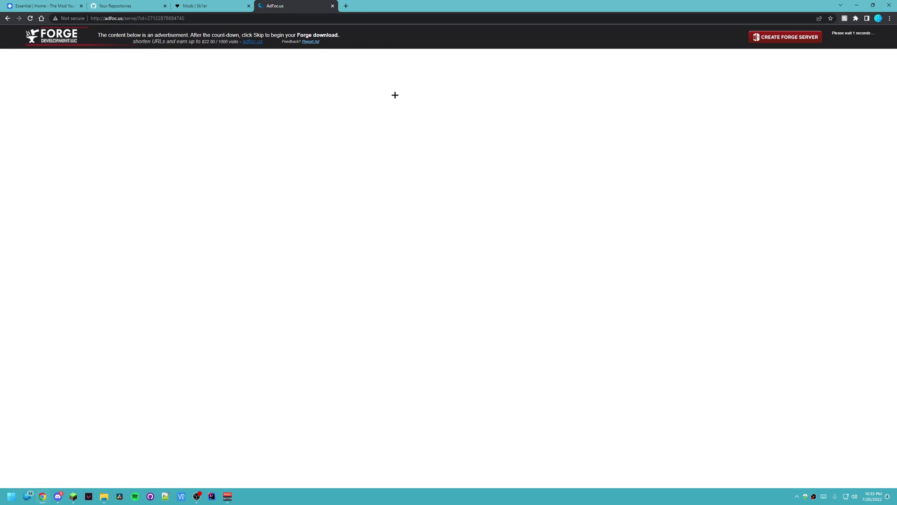
pyautogui.click(848, 36)
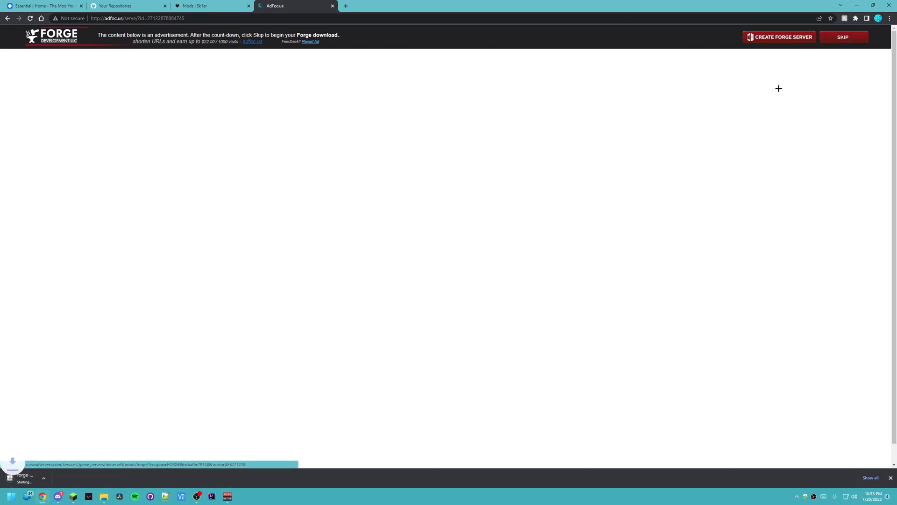
# Run the downloaded Forge 1.8.9 installer from the Downloads folder with the Install client option.
pyautogui.click(74, 478)
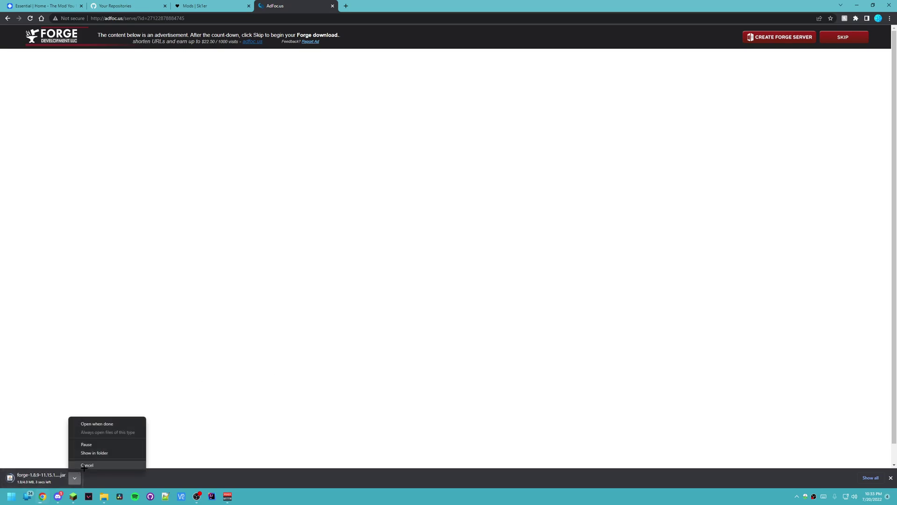
pyautogui.click(104, 497)
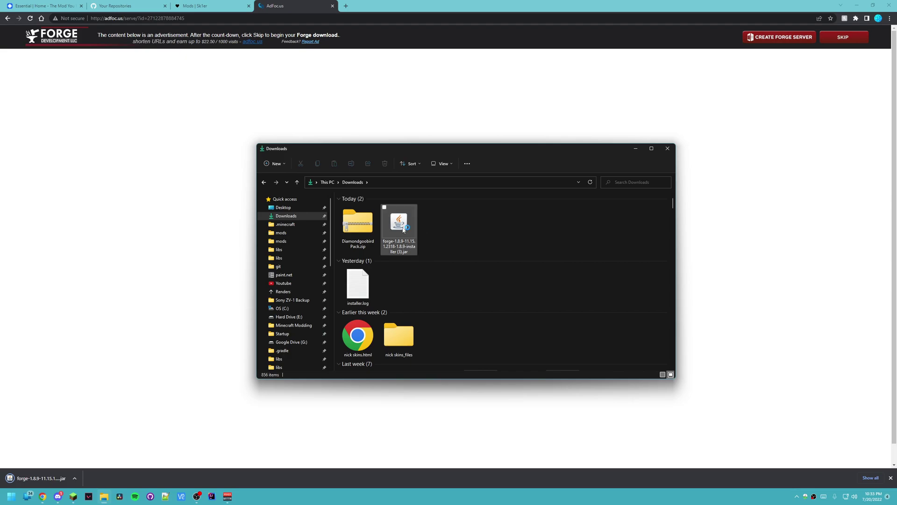
pyautogui.click(401, 232)
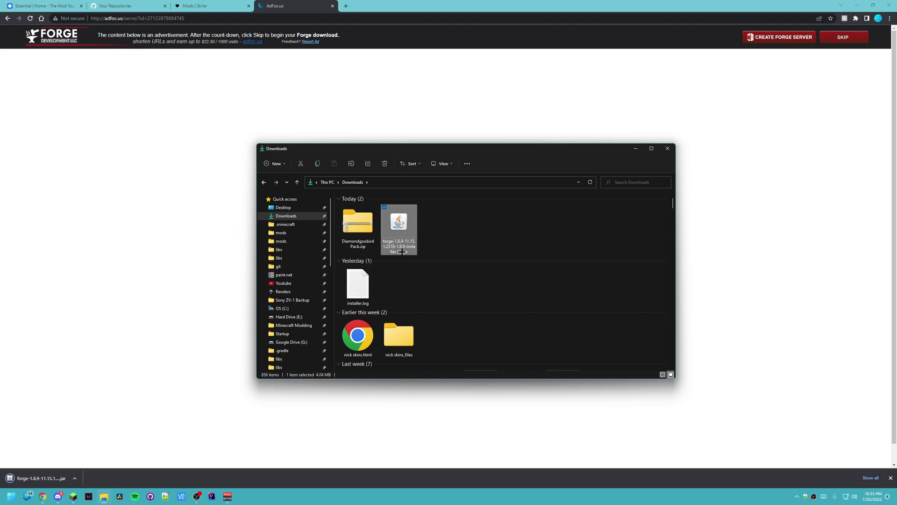
pyautogui.doubleClick(407, 227)
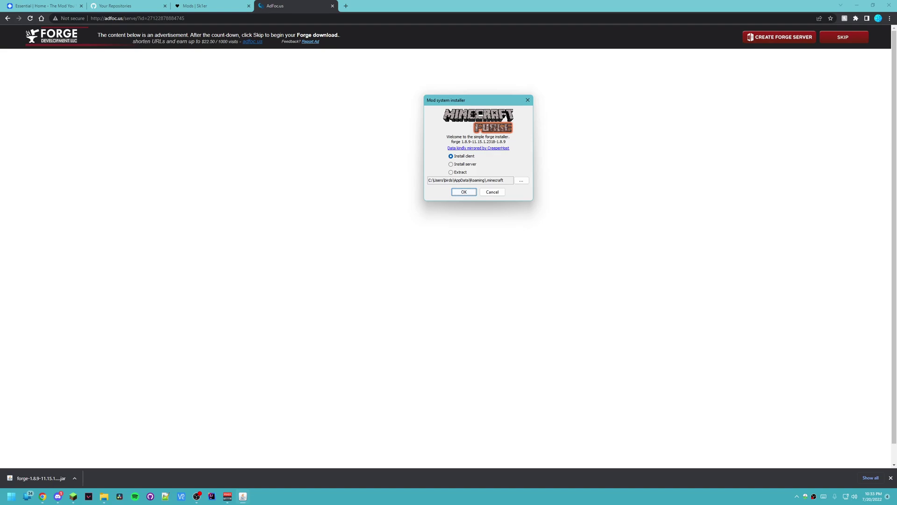
pyautogui.moveTo(472, 101); pyautogui.dragTo(456, 153)
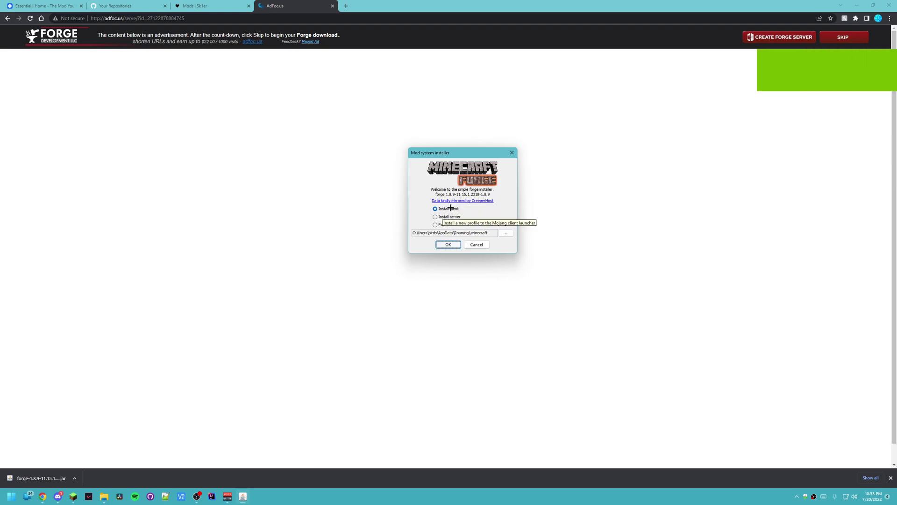
pyautogui.click(448, 244)
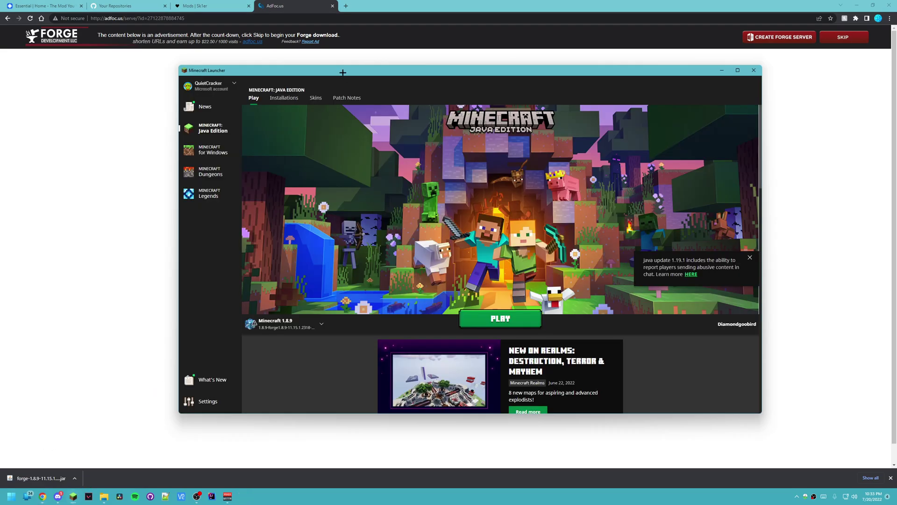
pyautogui.moveTo(342, 73); pyautogui.dragTo(332, 78)
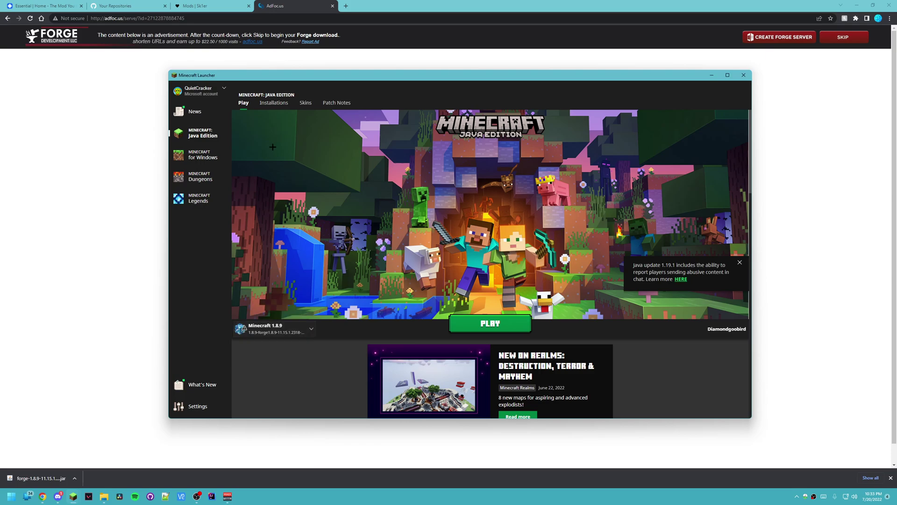
pyautogui.click(274, 102)
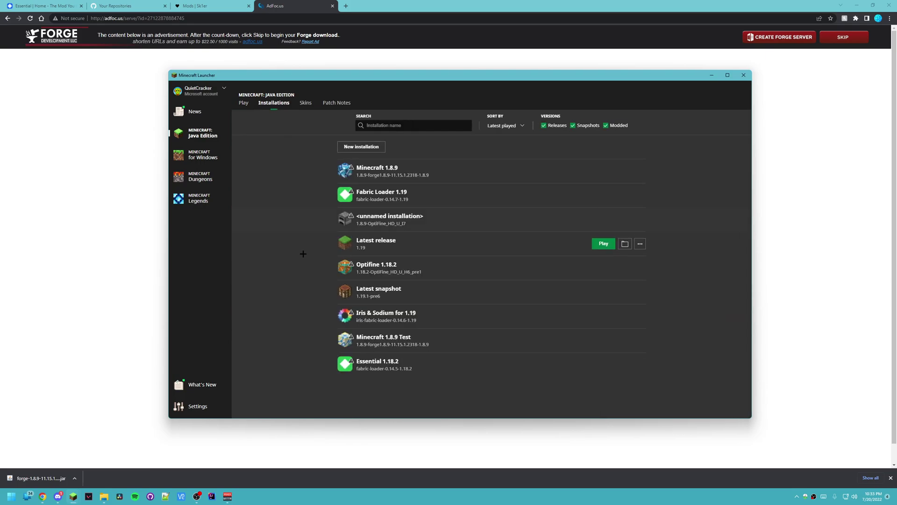
pyautogui.click(366, 152)
pyautogui.click(435, 178)
pyautogui.scroll(-5, 434, 226)
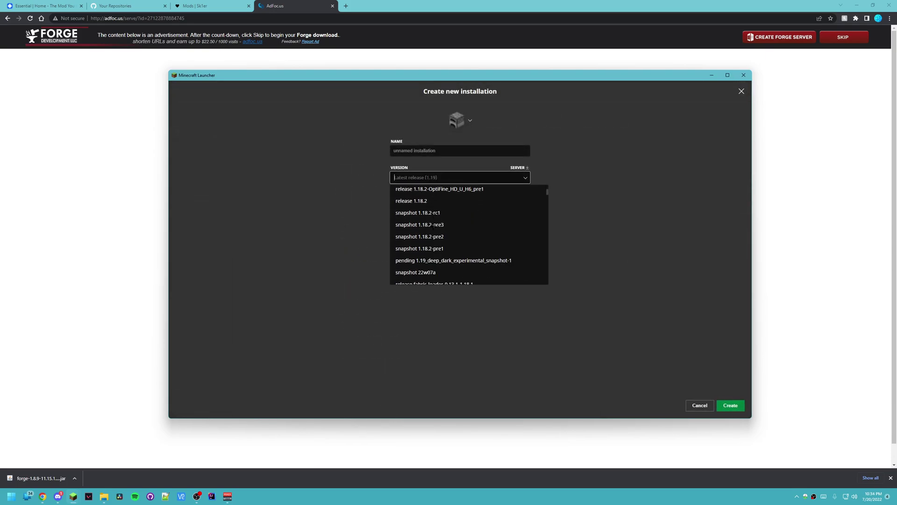
pyautogui.scroll(-10, 434, 227)
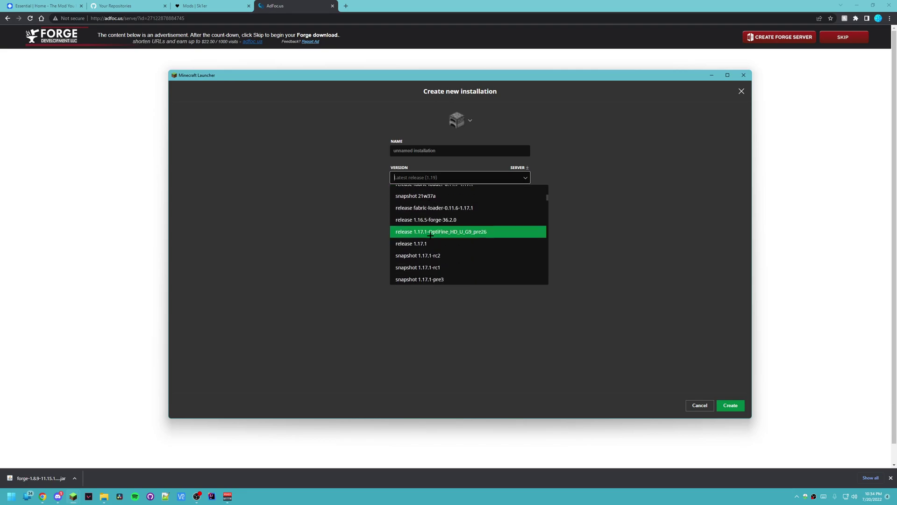
pyautogui.scroll(-8, 430, 235)
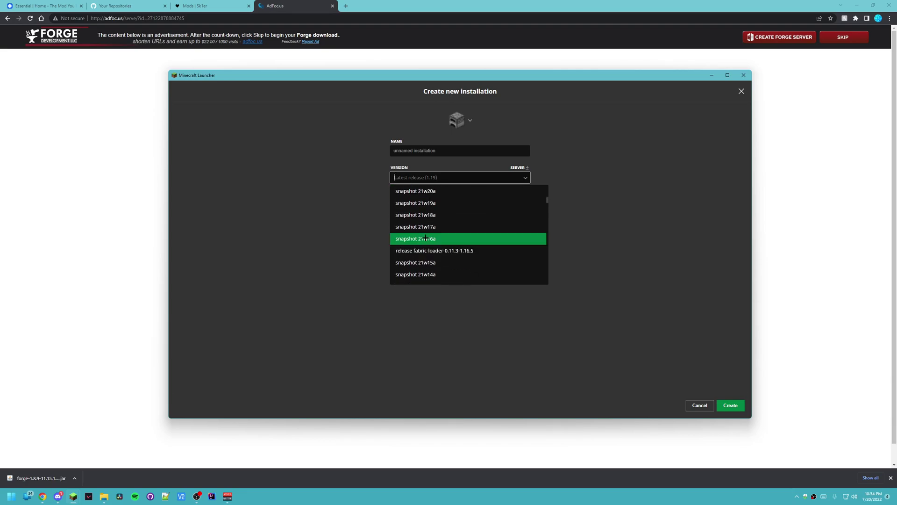
pyautogui.click(426, 248)
pyautogui.click(730, 405)
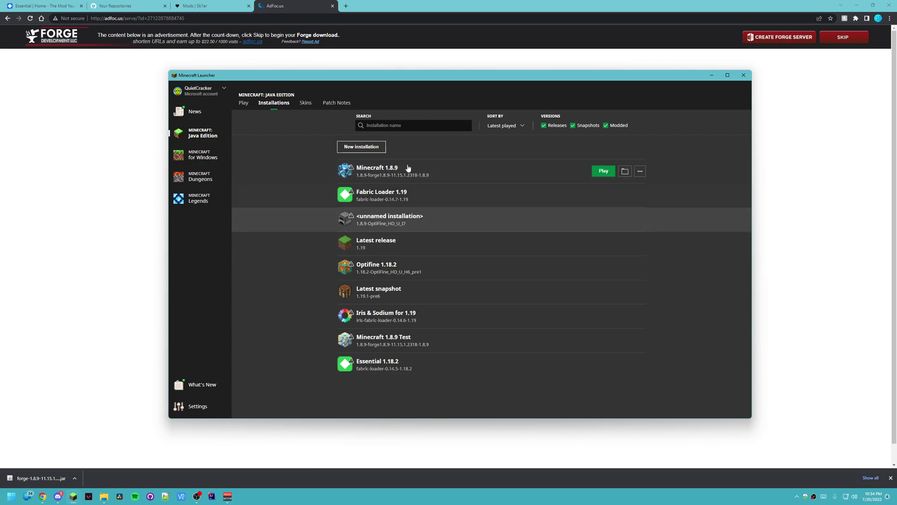
pyautogui.click(742, 75)
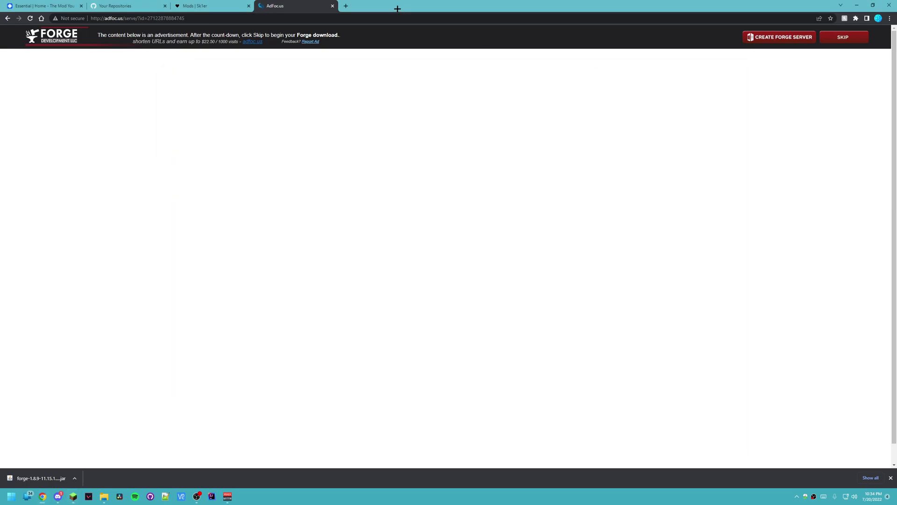
# Close the Forge download tab and look over the mods offered on the Sk1er.club page.
pyautogui.click(333, 6)
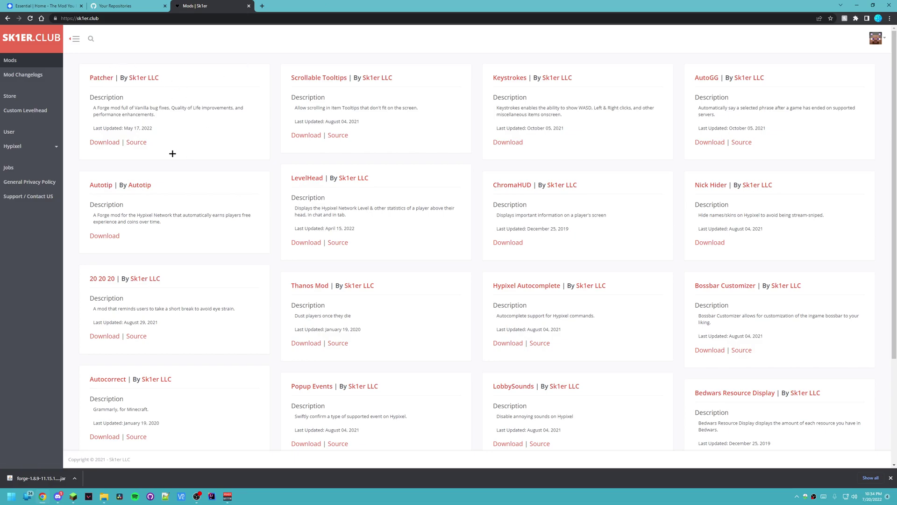
pyautogui.scroll(-2, 173, 151)
pyautogui.scroll(2, 173, 152)
pyautogui.scroll(-3, 251, 158)
pyautogui.scroll(3, 244, 158)
pyautogui.scroll(-2, 234, 143)
pyautogui.scroll(2, 211, 141)
pyautogui.scroll(-2, 228, 152)
pyautogui.scroll(2, 226, 148)
# Download the Forge MC 1.8.9 version of the Essential mod from essential.gg.
pyautogui.click(70, 6)
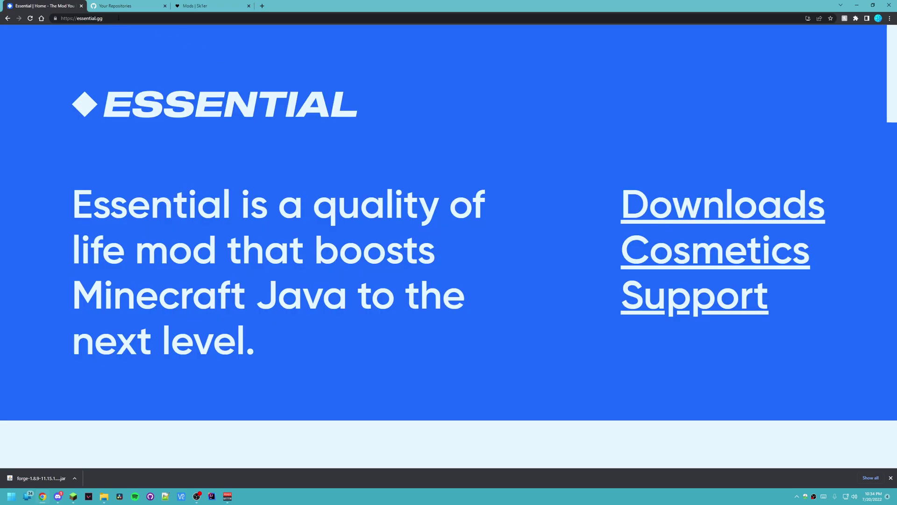
pyautogui.moveTo(98, 10); pyautogui.dragTo(131, 7)
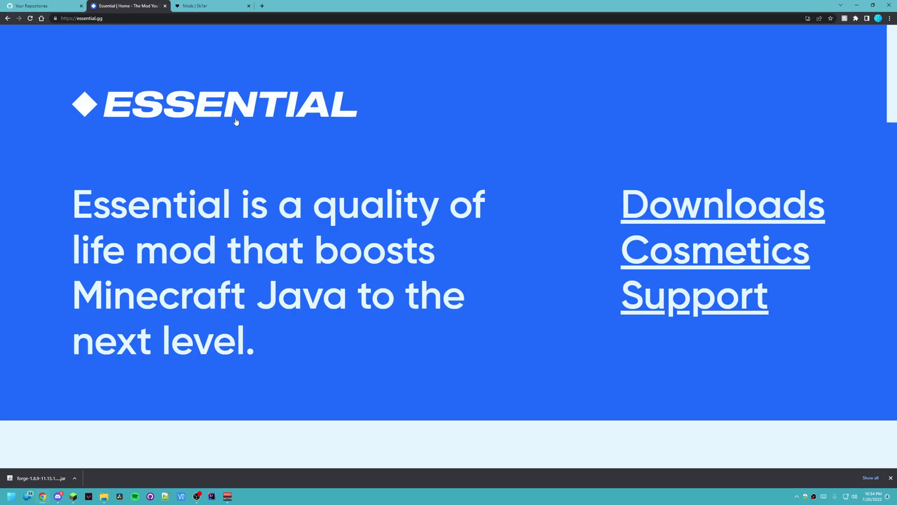
pyautogui.click(654, 212)
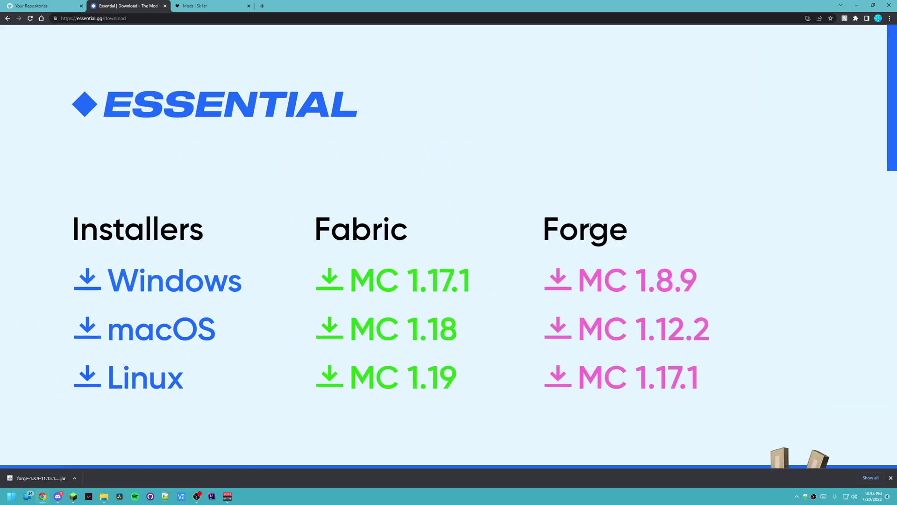
pyautogui.click(591, 278)
pyautogui.click(38, 478)
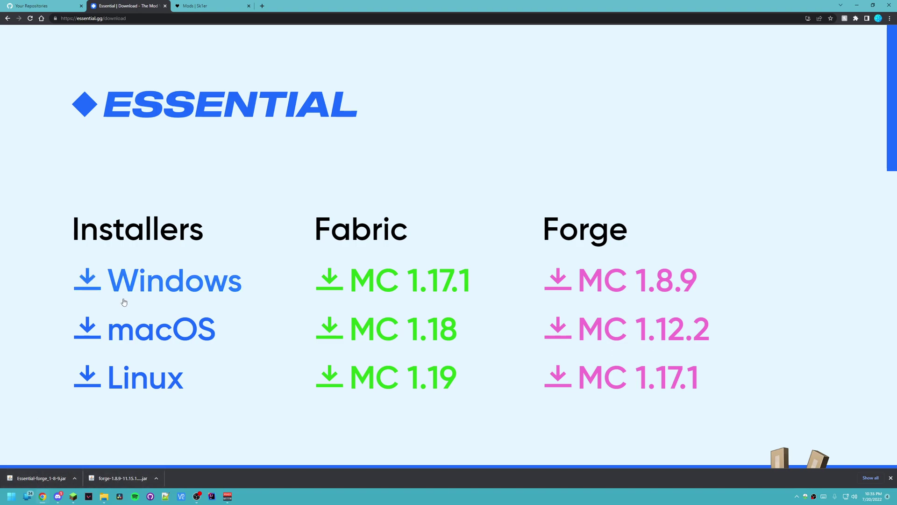
# View the installation profiles offered by the Essential installer for Windows and close it without installing.
pyautogui.click(122, 282)
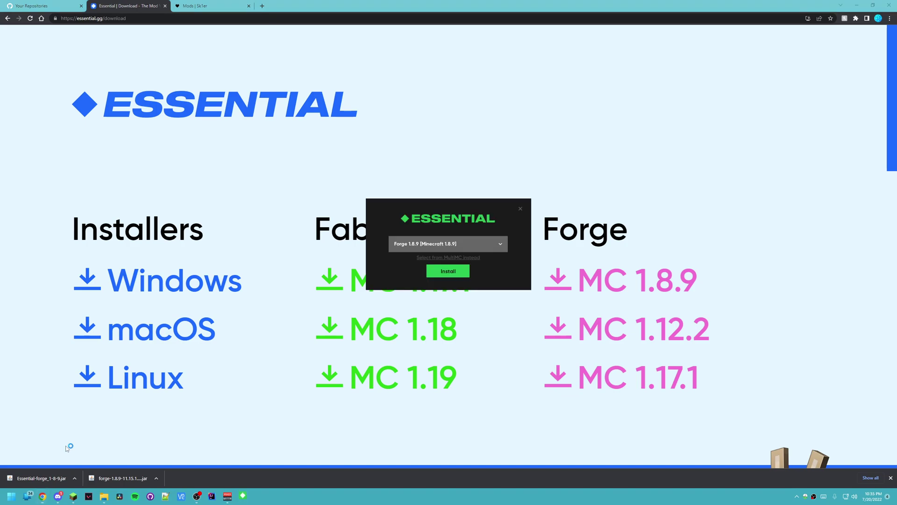
pyautogui.click(475, 244)
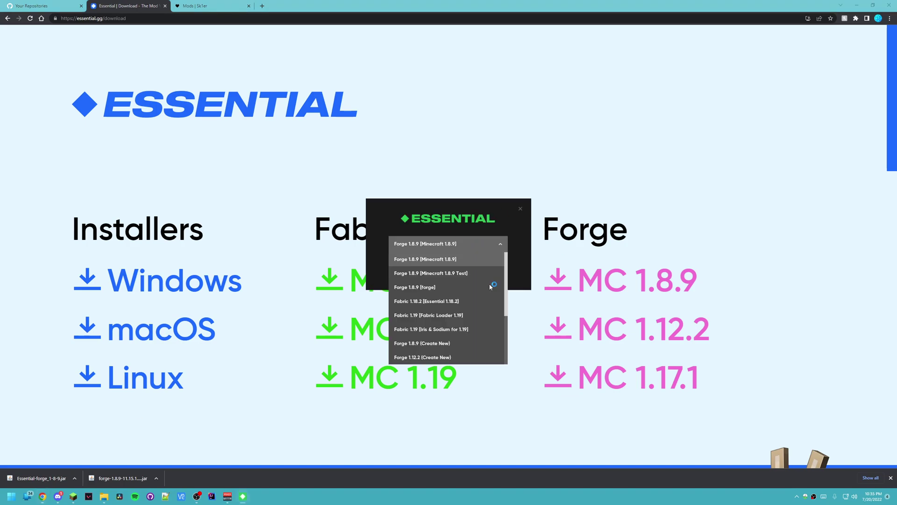
pyautogui.click(519, 207)
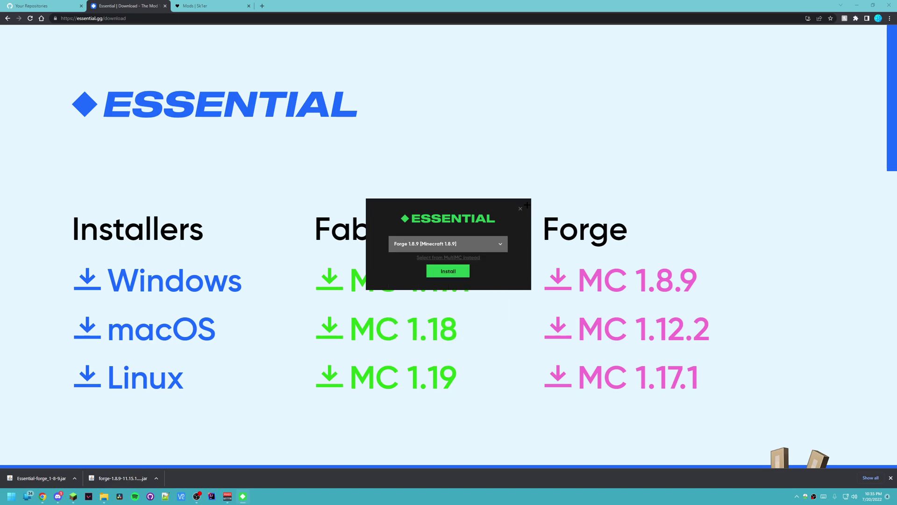
pyautogui.click(520, 208)
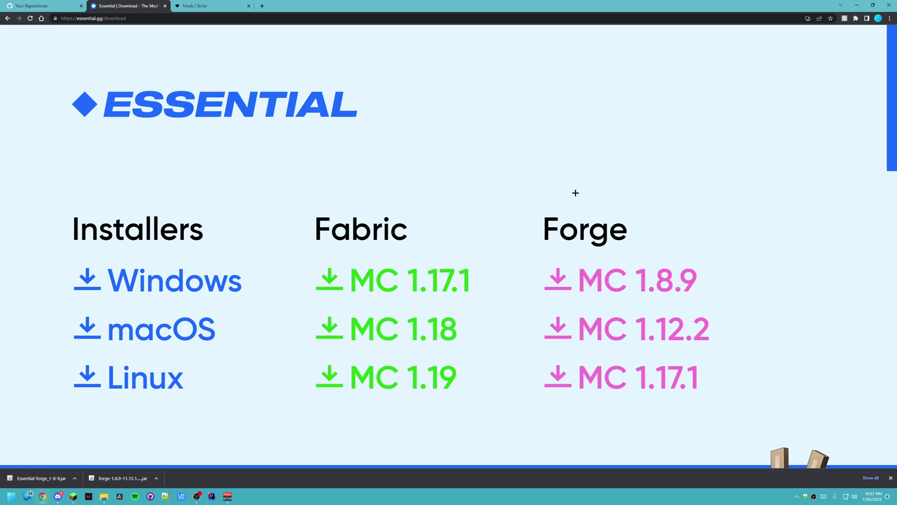
# Open the forge installation's game folder from the Minecraft Launcher and go into its mods folder.
pyautogui.click(73, 496)
pyautogui.click(230, 106)
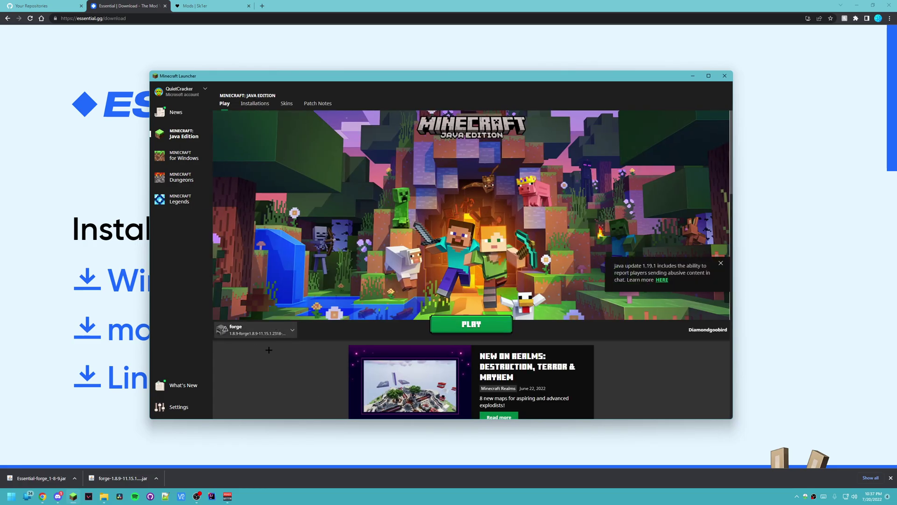
pyautogui.click(254, 103)
pyautogui.moveTo(254, 169)
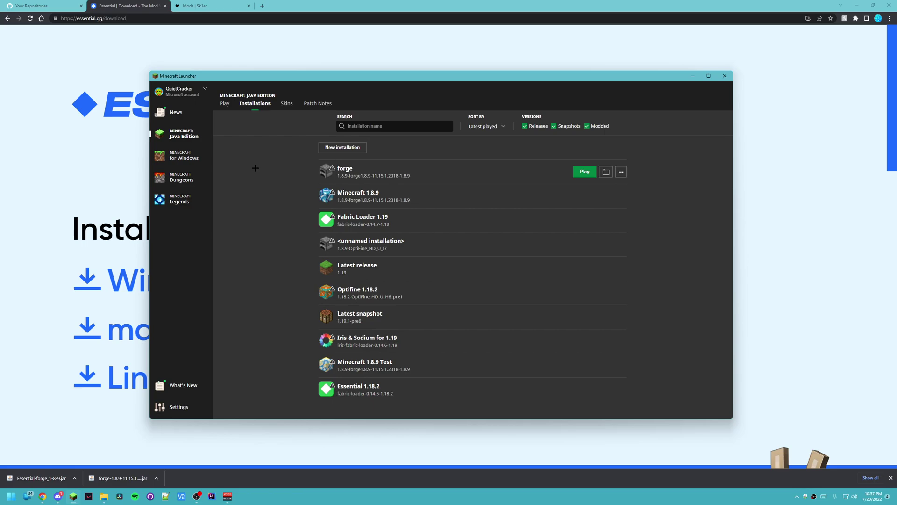
pyautogui.click(604, 175)
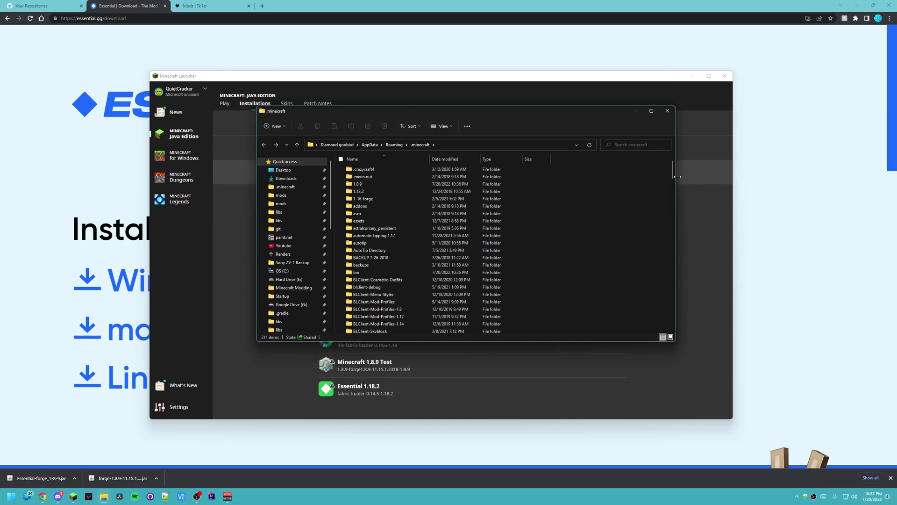
pyautogui.moveTo(673, 172); pyautogui.dragTo(677, 209)
pyautogui.click(444, 266)
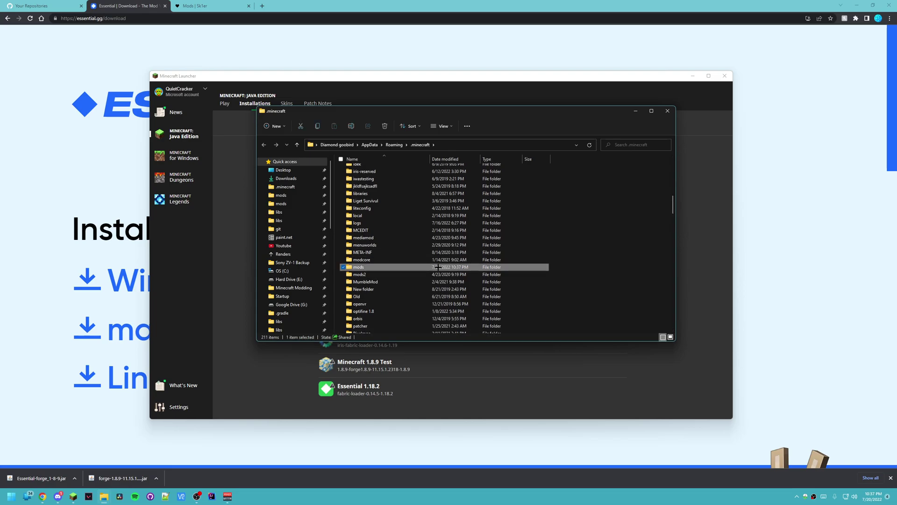
pyautogui.doubleClick(438, 267)
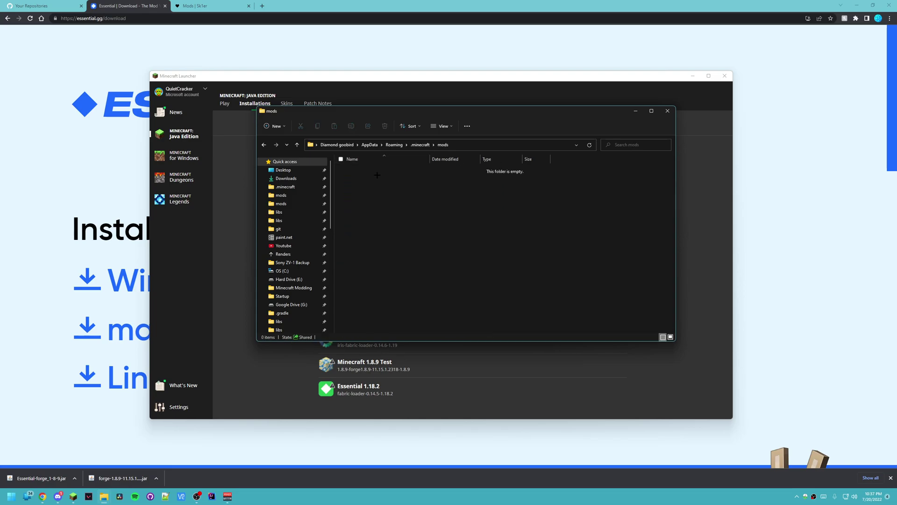
# Reduce the browser window and place the mods folder window beside the downloaded Essential and Forge files.
pyautogui.moveTo(411, 111); pyautogui.dragTo(466, 91)
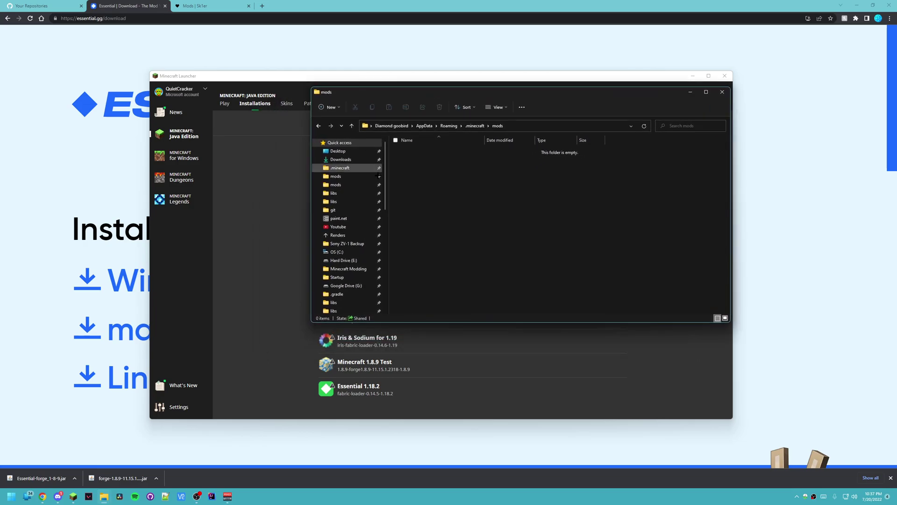
pyautogui.click(22, 440)
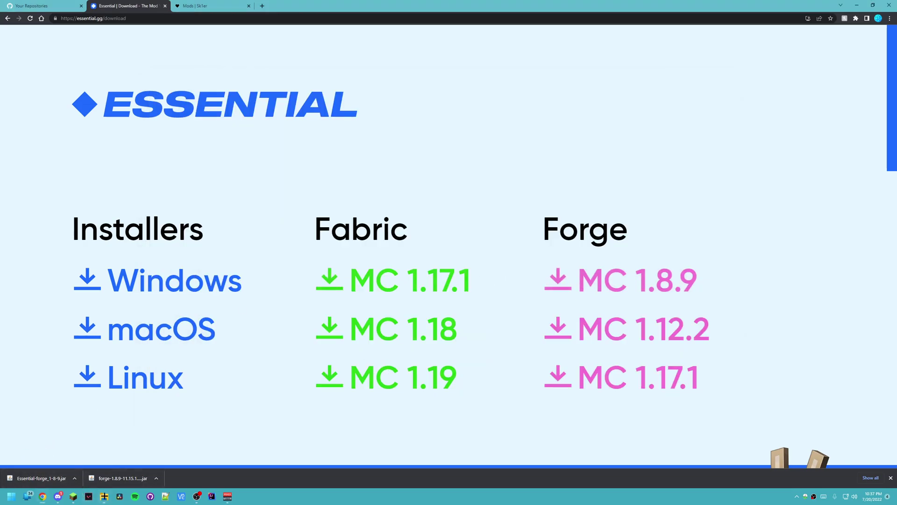
pyautogui.moveTo(103, 495)
pyautogui.moveTo(384, 1); pyautogui.dragTo(625, 42)
pyautogui.click(502, 370)
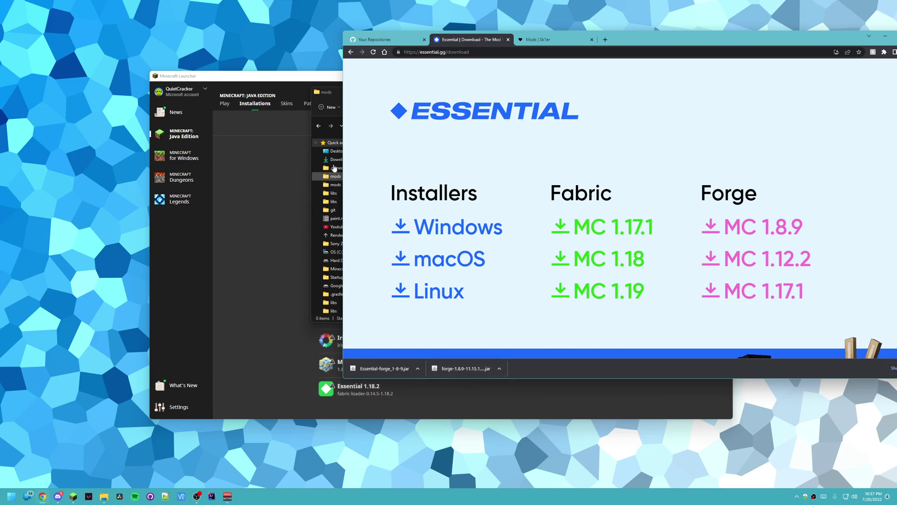
pyautogui.moveTo(330, 91); pyautogui.dragTo(550, 186)
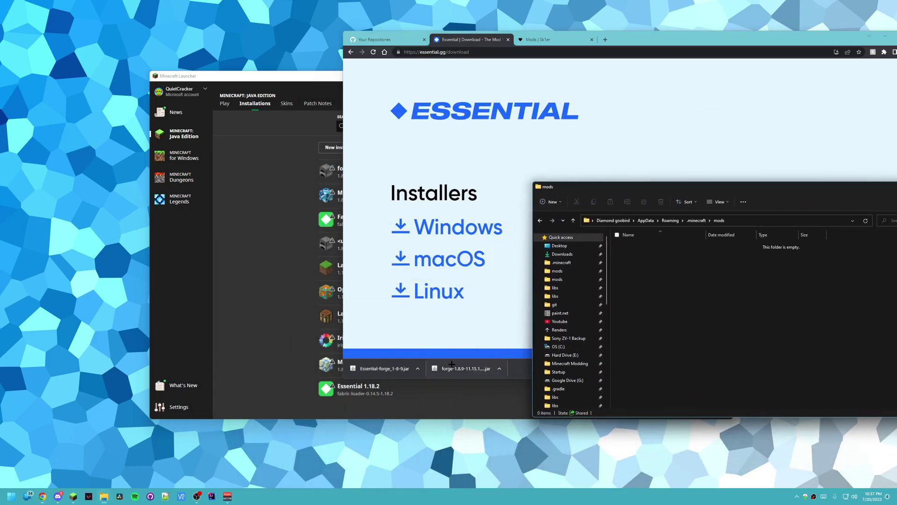
# Add the downloaded Essential-forge_1-8-9.jar to the empty mods folder and move the folder window away from the web page.
pyautogui.moveTo(382, 369); pyautogui.dragTo(677, 382)
pyautogui.click(677, 355)
pyautogui.moveTo(669, 187); pyautogui.dragTo(281, 167)
# Maximize the browser on the sk1er.club mods page and download Patcher 1.8.2 for Minecraft 1.8.9.
pyautogui.click(521, 41)
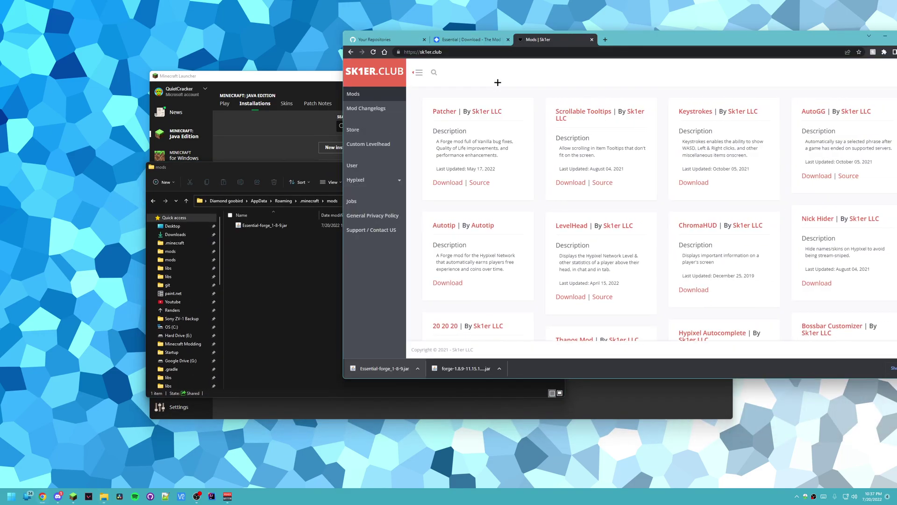
pyautogui.moveTo(644, 39); pyautogui.dragTo(627, 1)
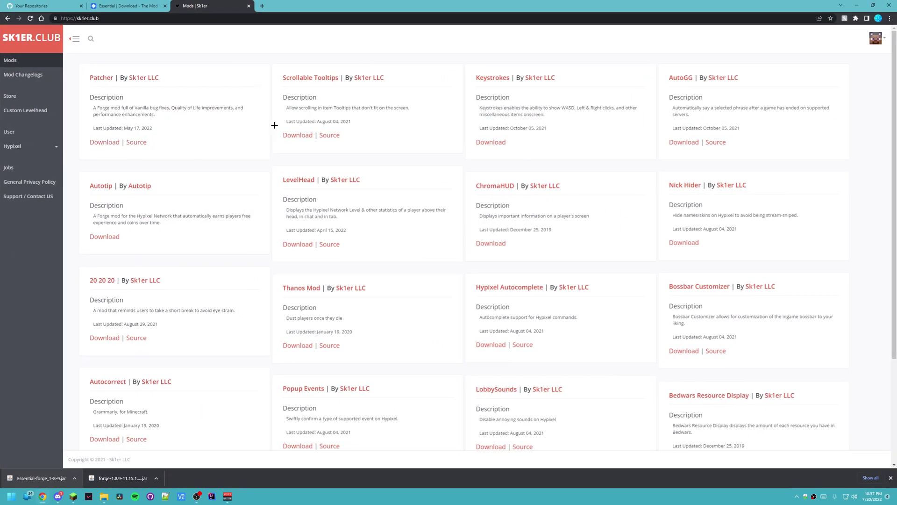
pyautogui.click(107, 145)
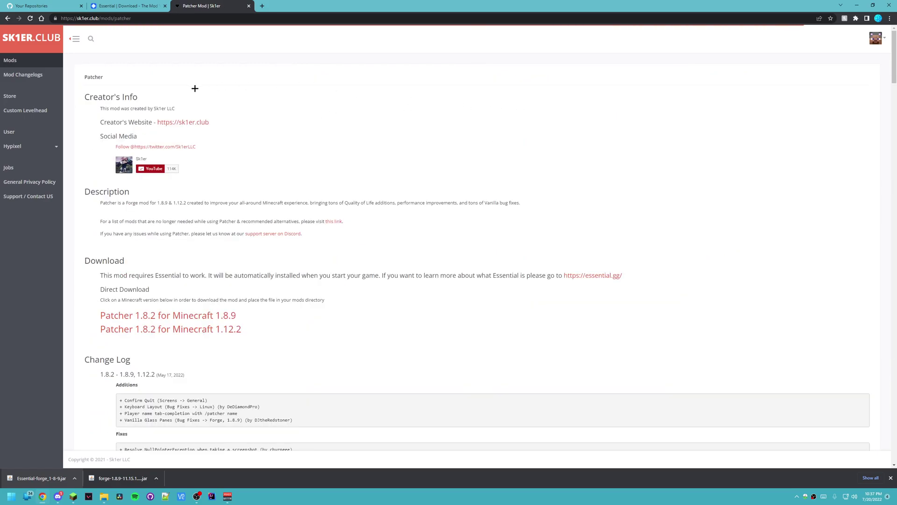
pyautogui.scroll(-2, 158, 234)
pyautogui.click(137, 235)
pyautogui.scroll(2, 135, 216)
pyautogui.scroll(1, 135, 216)
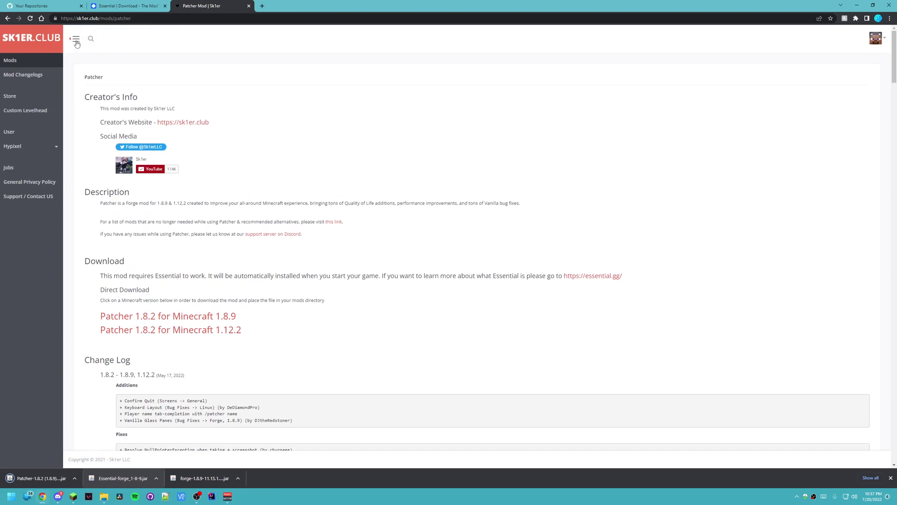
# Return to the sk1er.club mods list, look through it and download Keystrokes 8.1.2 for Minecraft 1.8.9.
pyautogui.click(8, 18)
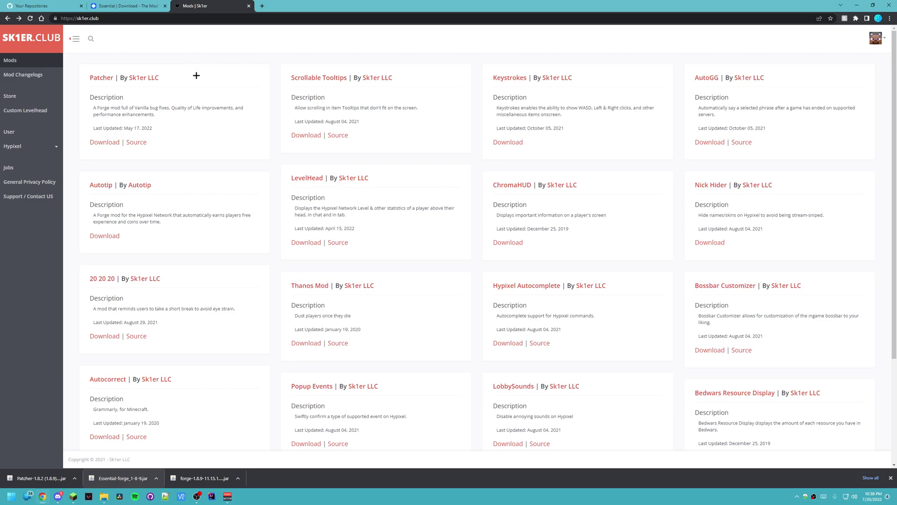
pyautogui.scroll(-3, 198, 78)
pyautogui.scroll(2, 201, 80)
pyautogui.scroll(-2, 199, 81)
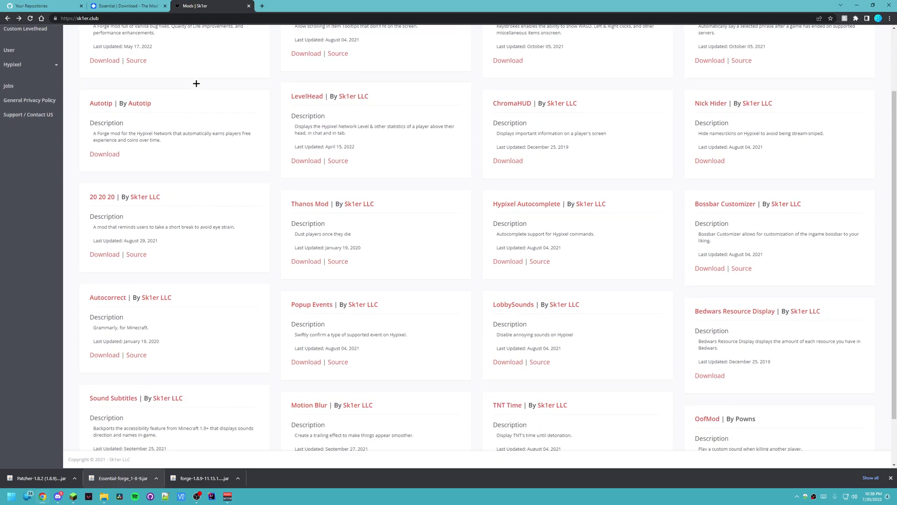
pyautogui.scroll(2, 196, 85)
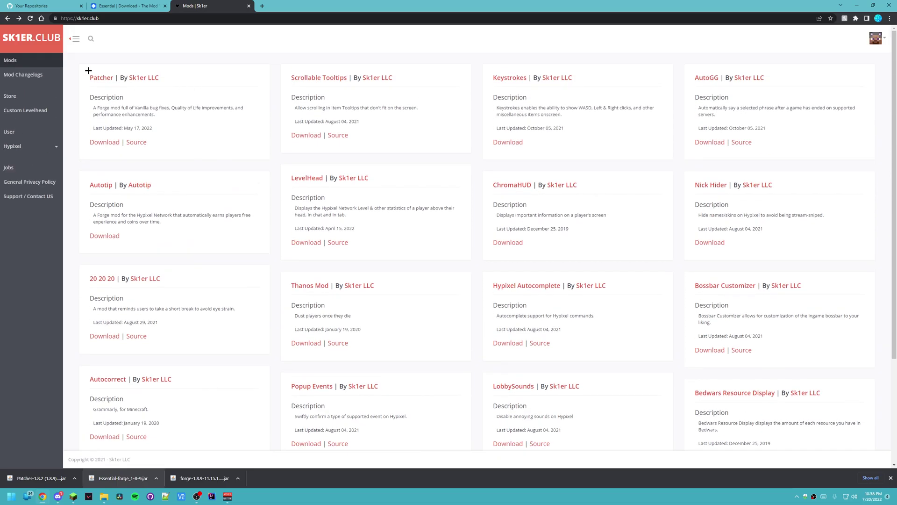
pyautogui.click(514, 144)
pyautogui.scroll(-2, 190, 290)
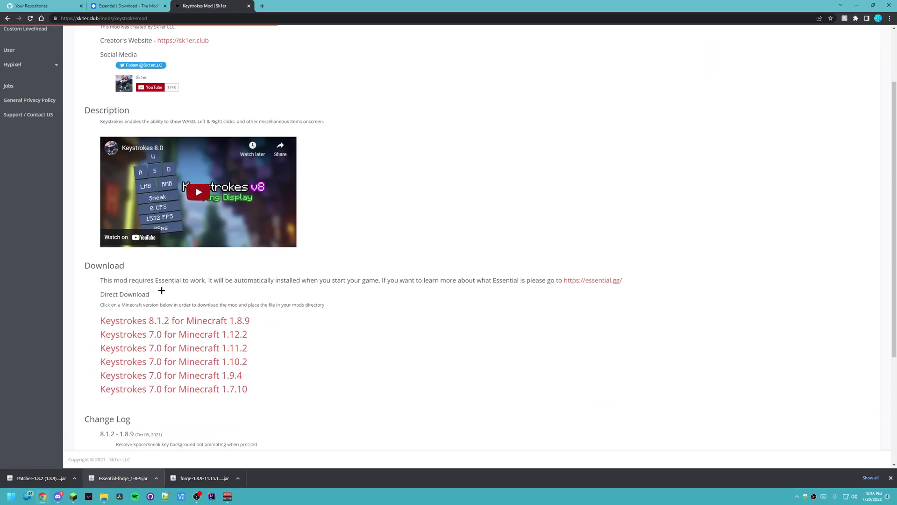
pyautogui.click(182, 327)
pyautogui.scroll(2, 182, 323)
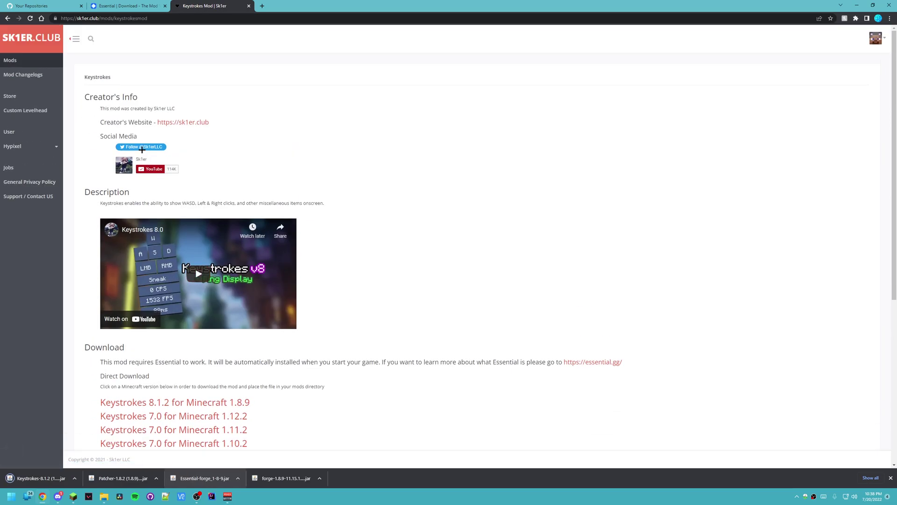
# Return to the sk1er.club mods list and download AutoGG 4.1.3 for Minecraft 1.8.9.
pyautogui.click(33, 38)
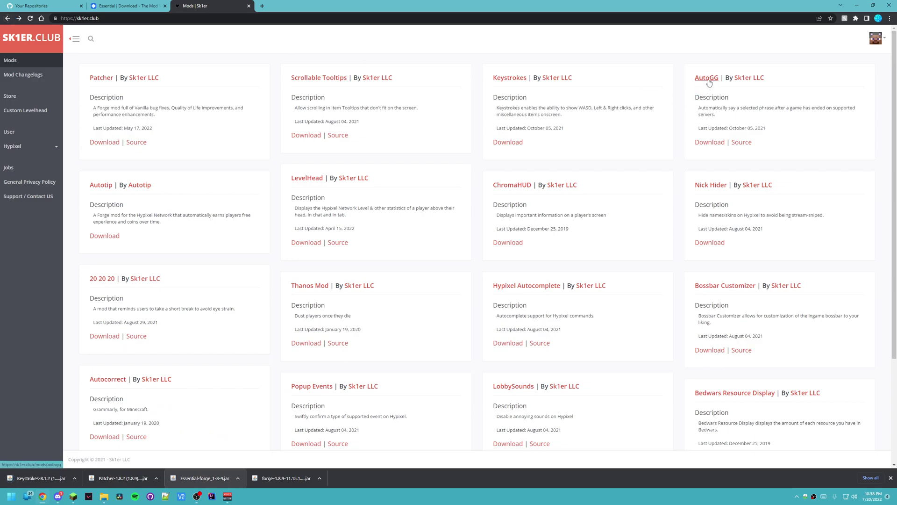
pyautogui.click(713, 144)
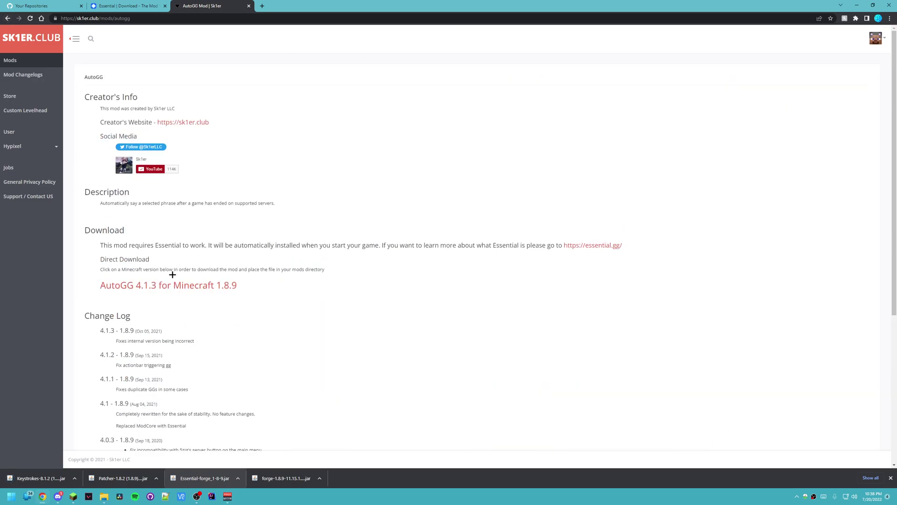
pyautogui.click(169, 278)
# Copy the downloaded Patcher, Keystrokes and AutoGG jar files from the Downloads folder into the .minecraft mods folder.
pyautogui.moveTo(96, 496)
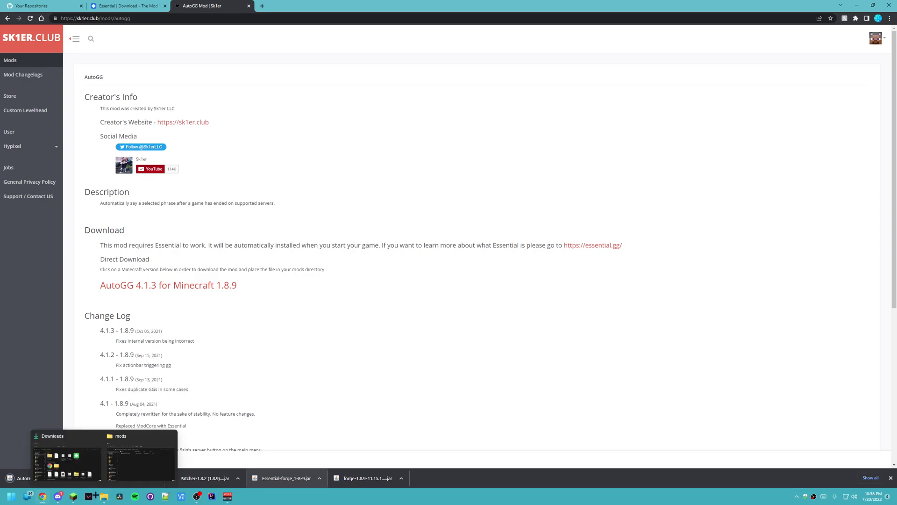
pyautogui.click(66, 461)
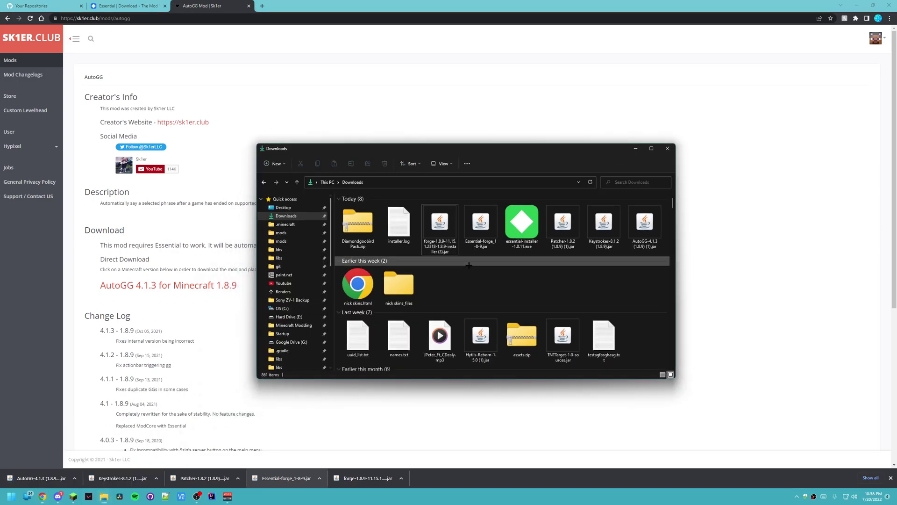
pyautogui.click(566, 220)
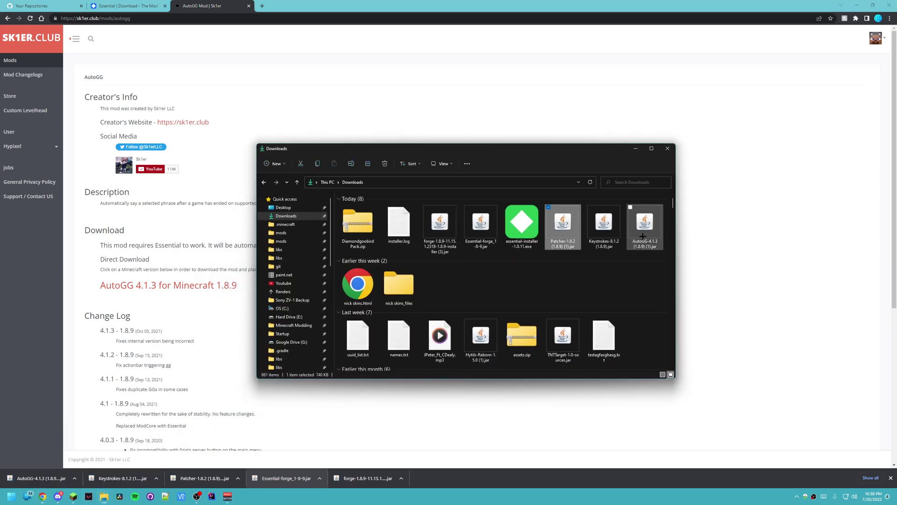
pyautogui.keyDown('shift'); pyautogui.click(645, 222); pyautogui.keyUp('shift')
pyautogui.moveTo(506, 148); pyautogui.dragTo(302, 128)
pyautogui.rightClick(365, 213)
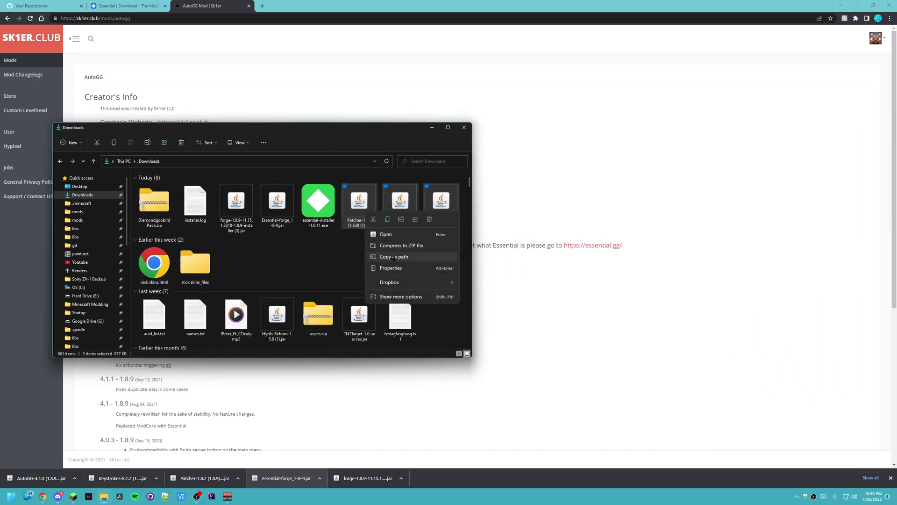
pyautogui.click(387, 219)
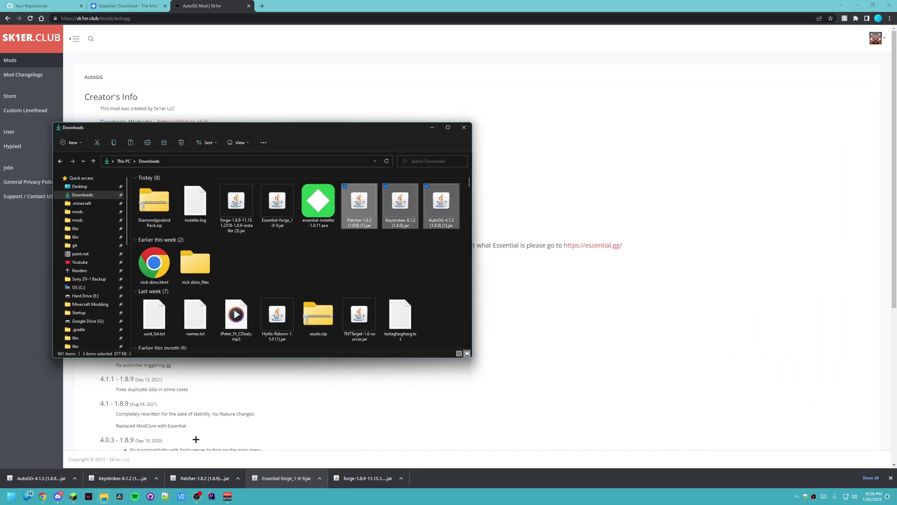
pyautogui.moveTo(104, 498)
pyautogui.click(141, 455)
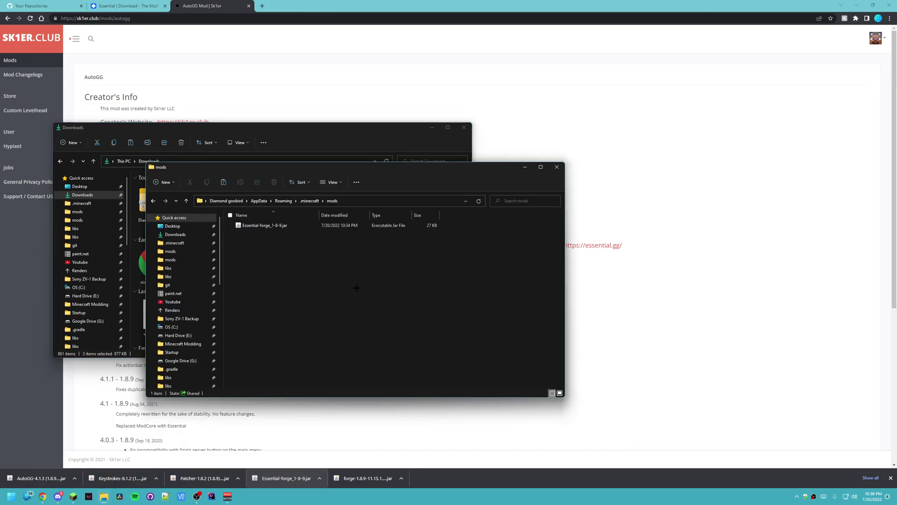
pyautogui.rightClick(280, 259)
pyautogui.click(289, 265)
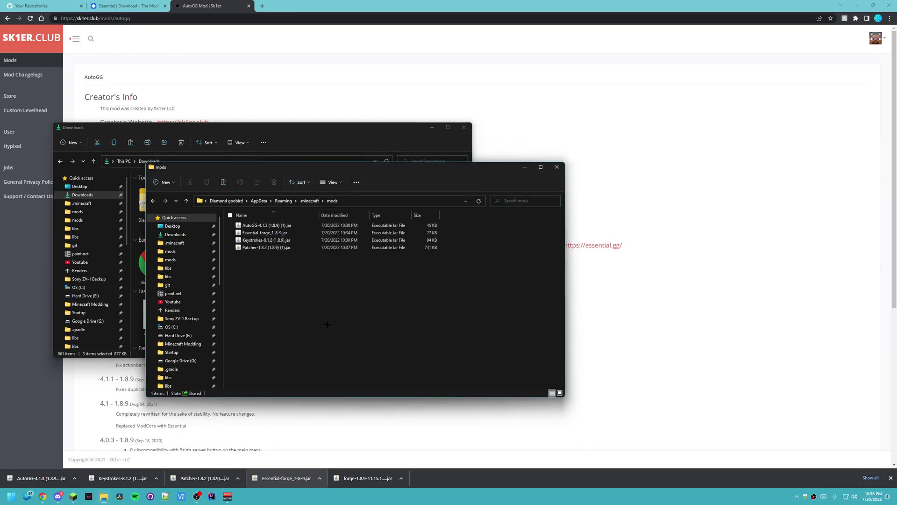
# Launch the forge installation from the Minecraft Launcher, accepting the modified-installation risks and turning off further warnings for it.
pyautogui.click(74, 497)
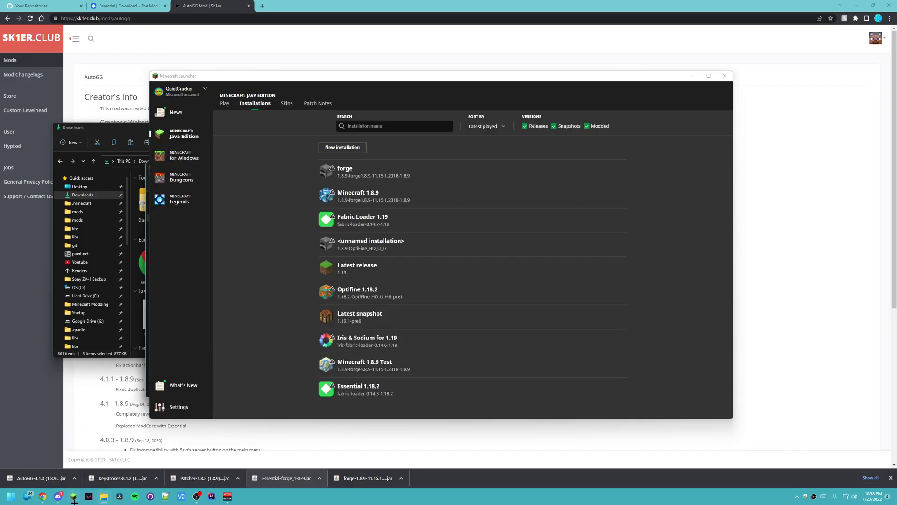
pyautogui.click(224, 104)
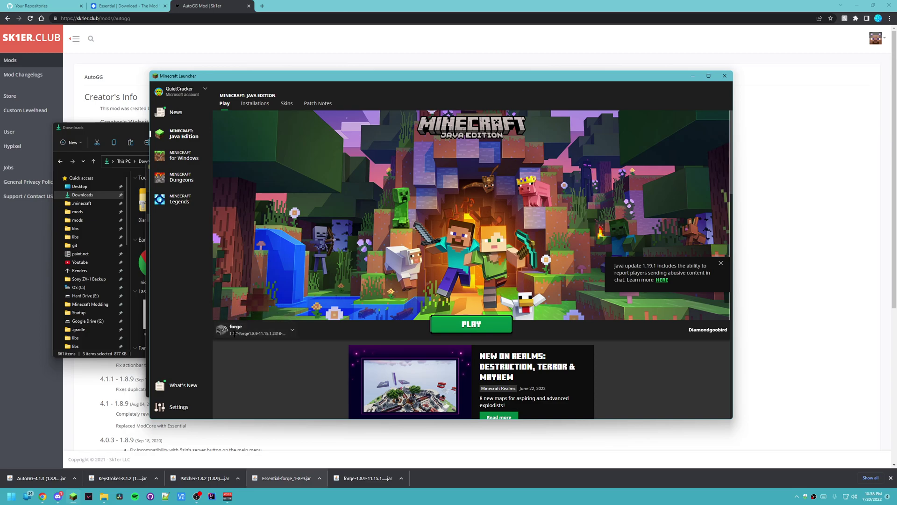
pyautogui.click(437, 327)
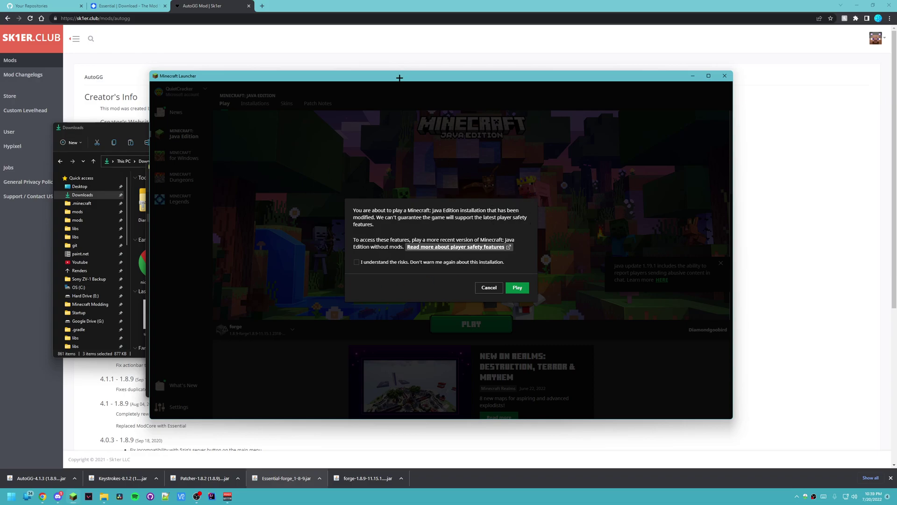
pyautogui.moveTo(400, 78); pyautogui.dragTo(403, 65)
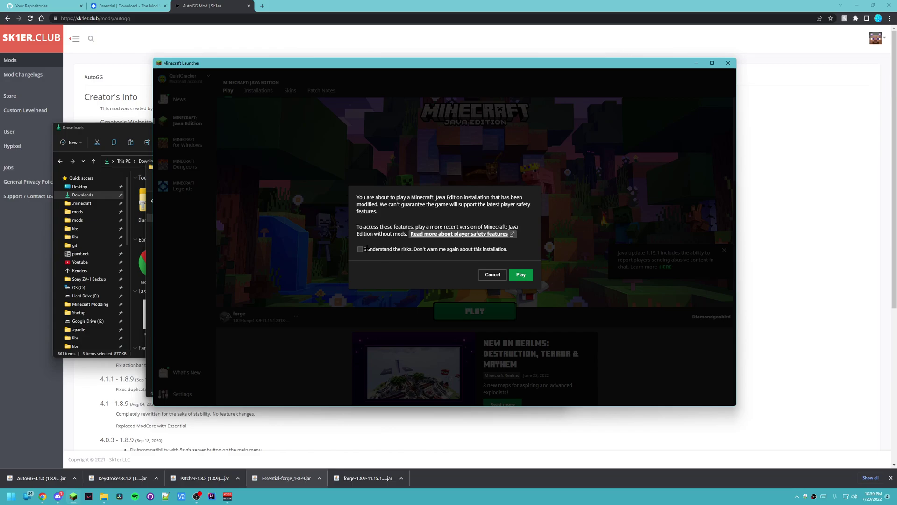
pyautogui.click(366, 249)
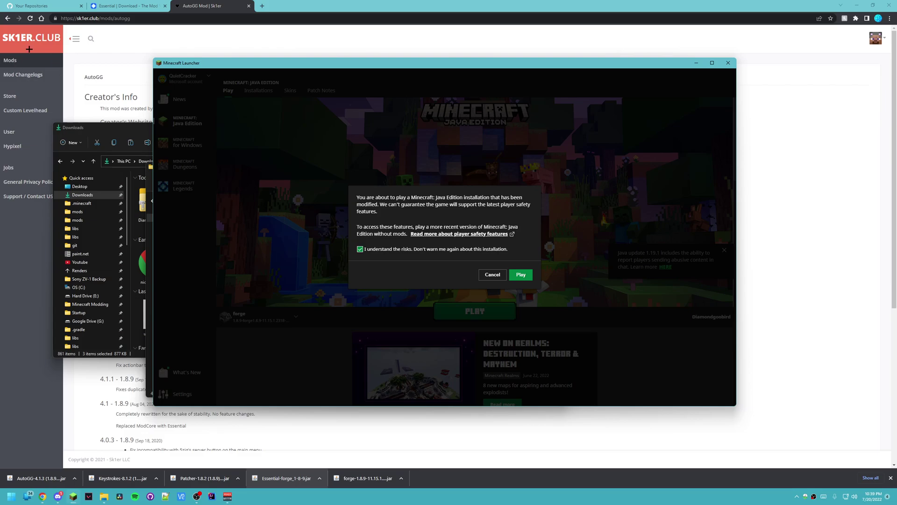
pyautogui.click(520, 276)
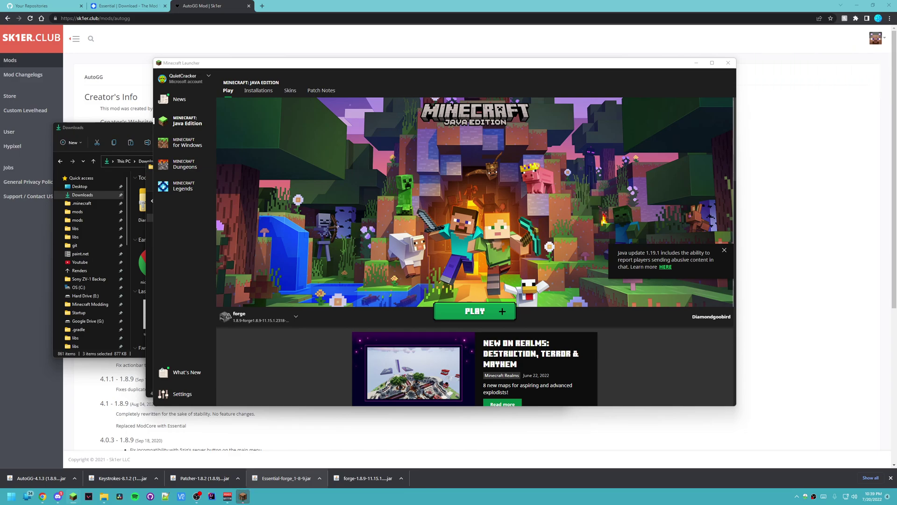
# Switch to the Minecraft game and complete the Essential introduction, accepting the Terms of Service and Privacy Policy.
pyautogui.click(243, 496)
pyautogui.scroll(-2, 240, 208)
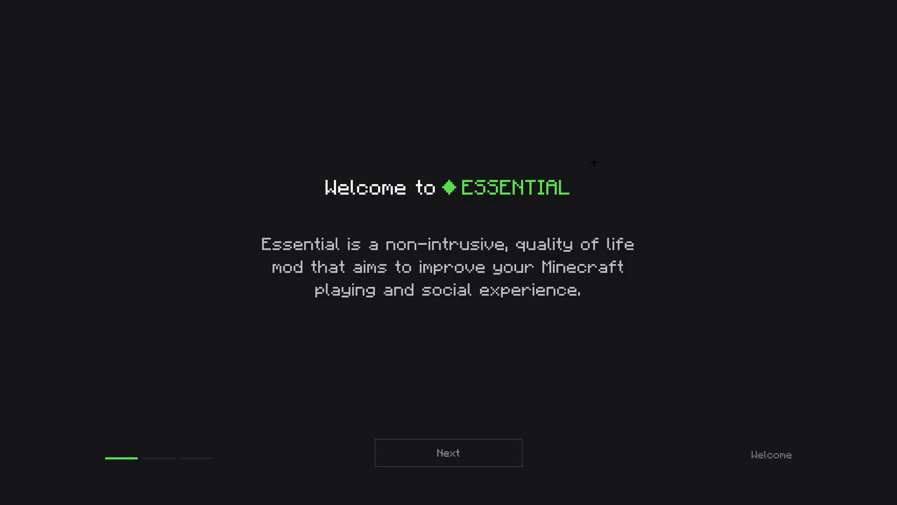
pyautogui.click(487, 442)
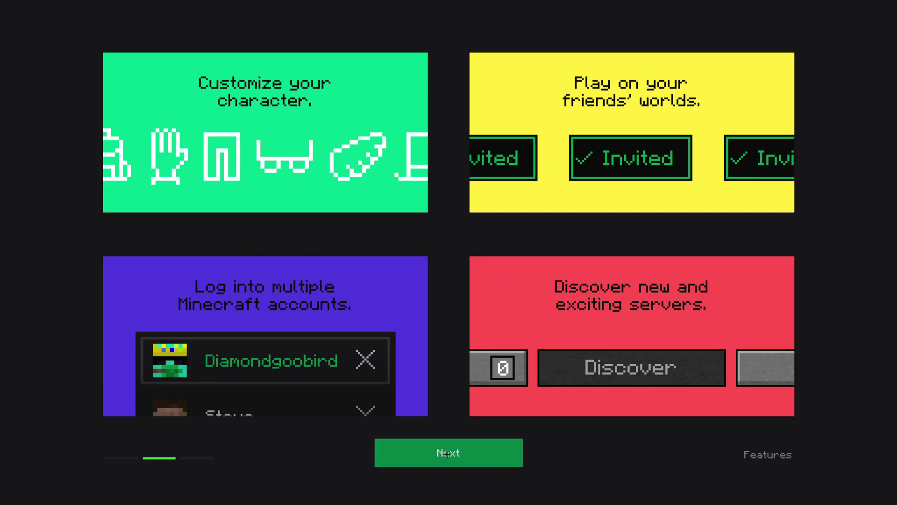
pyautogui.click(420, 459)
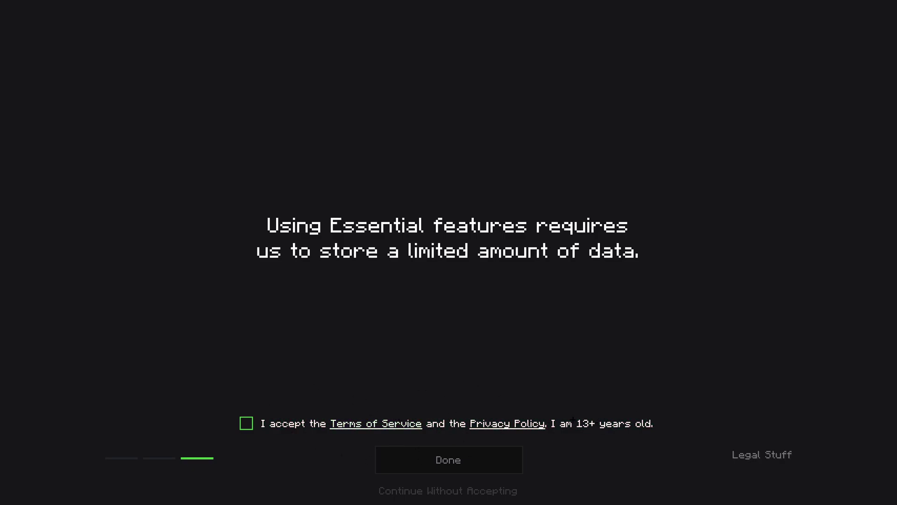
pyautogui.click(245, 422)
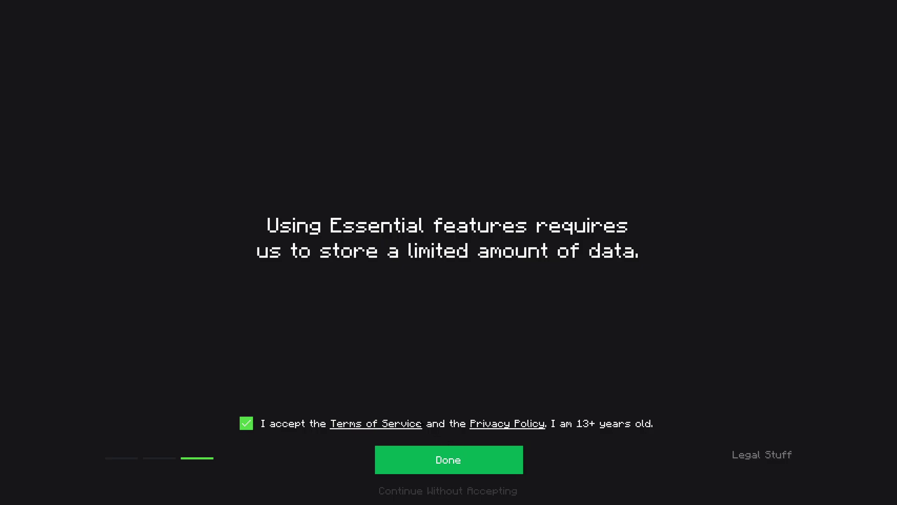
pyautogui.click(448, 460)
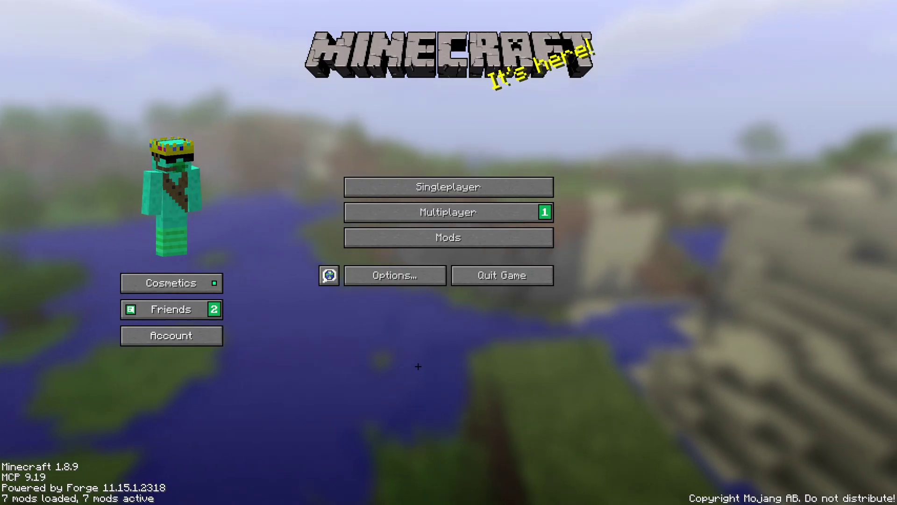
# Decline showing friends which servers are played on in Multiplayer, view the Friends and Discover lists, and return to the main menu.
pyautogui.click(538, 208)
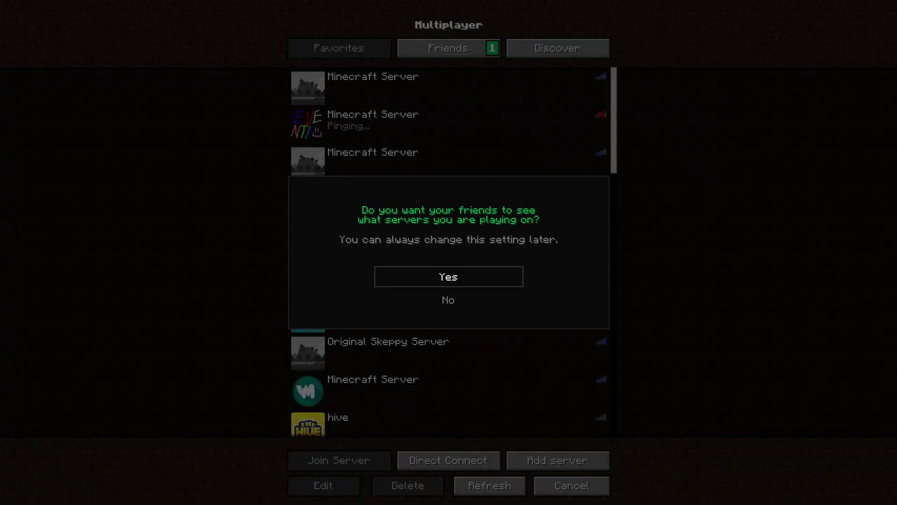
pyautogui.click(448, 300)
pyautogui.click(455, 55)
pyautogui.moveTo(308, 88)
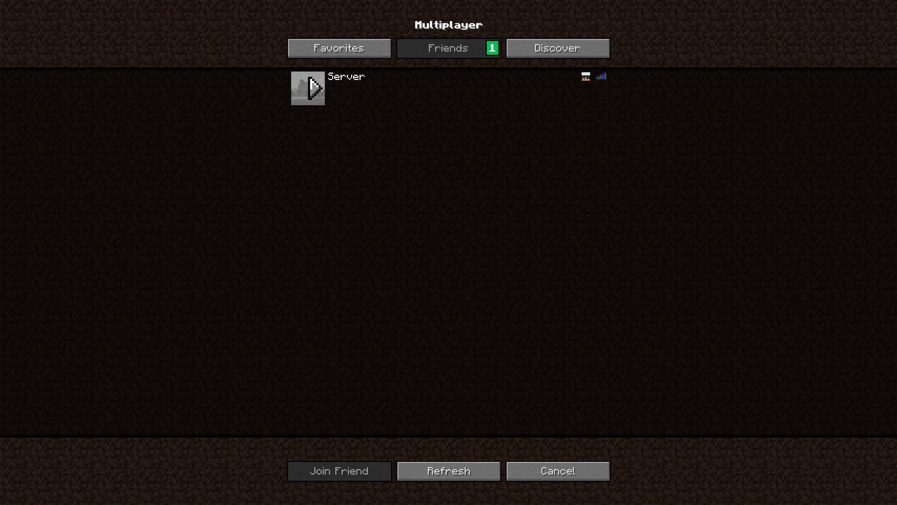
pyautogui.click(558, 48)
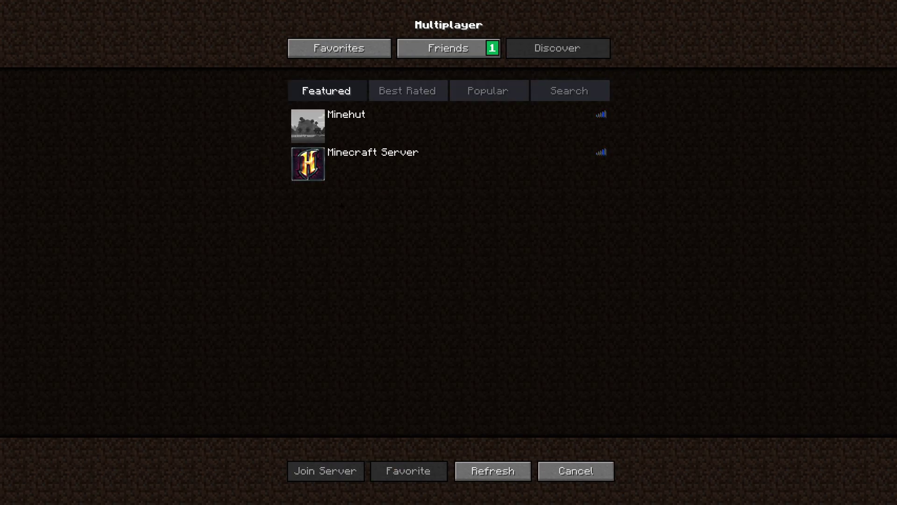
pyautogui.press('Escape')
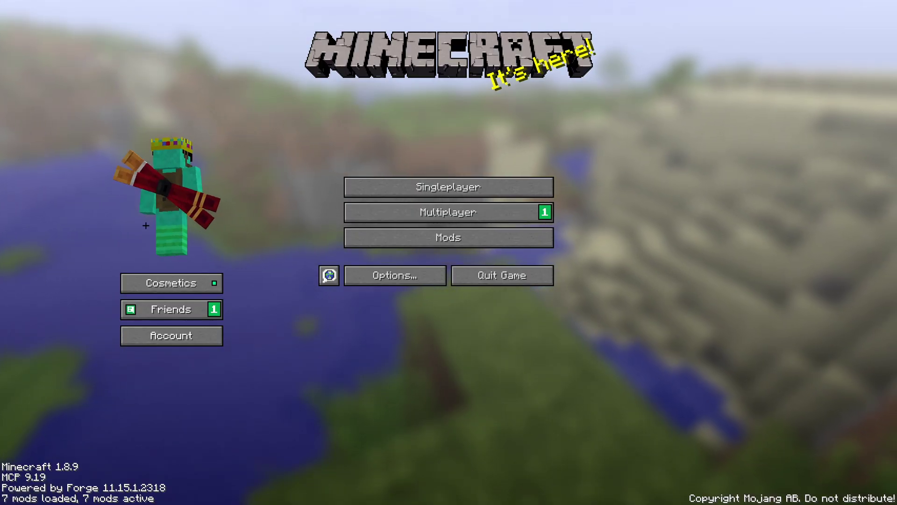
# Join the Hypixel server, the fourth entry in the multiplayer favorites list.
pyautogui.click(448, 212)
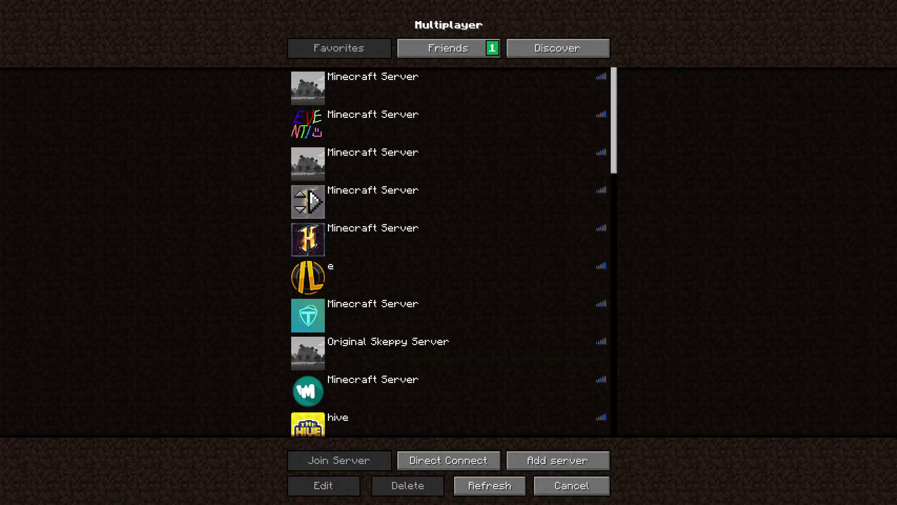
pyautogui.click(320, 213)
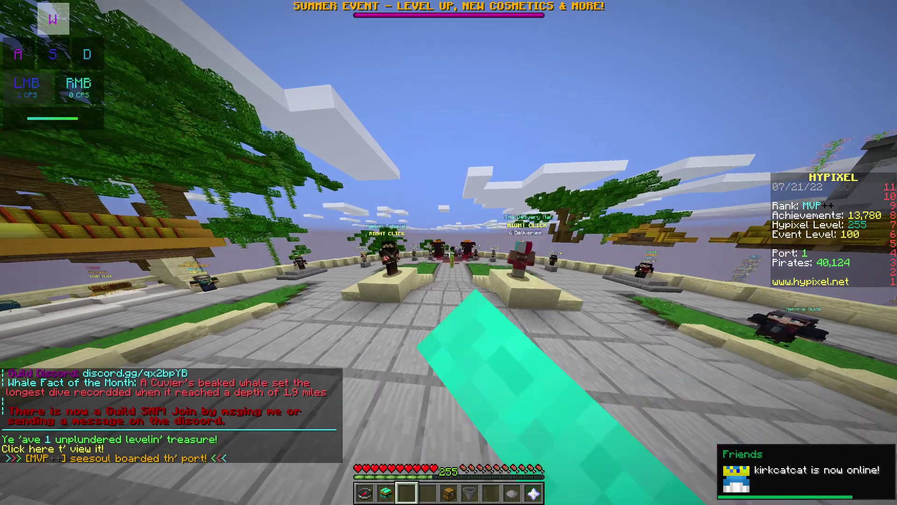
# Set the Hypixel server language to English with the /lang english command.
pyautogui.press('w')
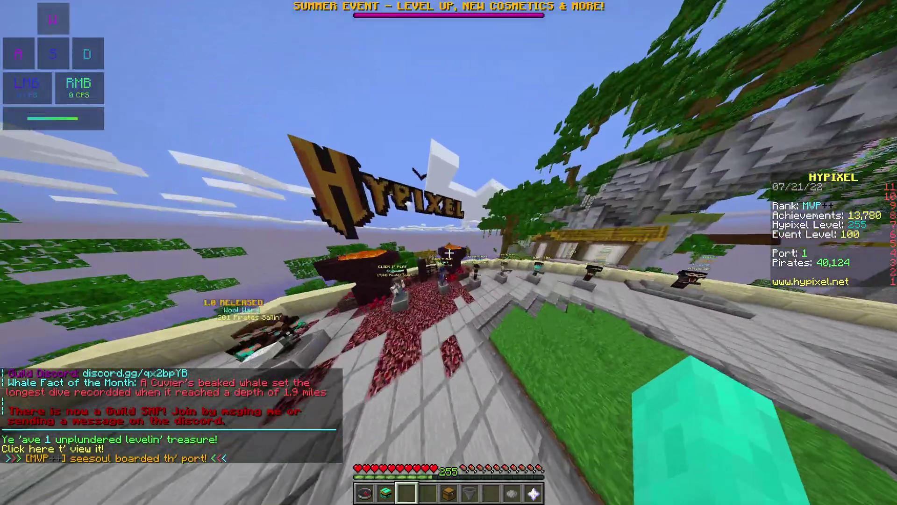
pyautogui.write('/lang english')
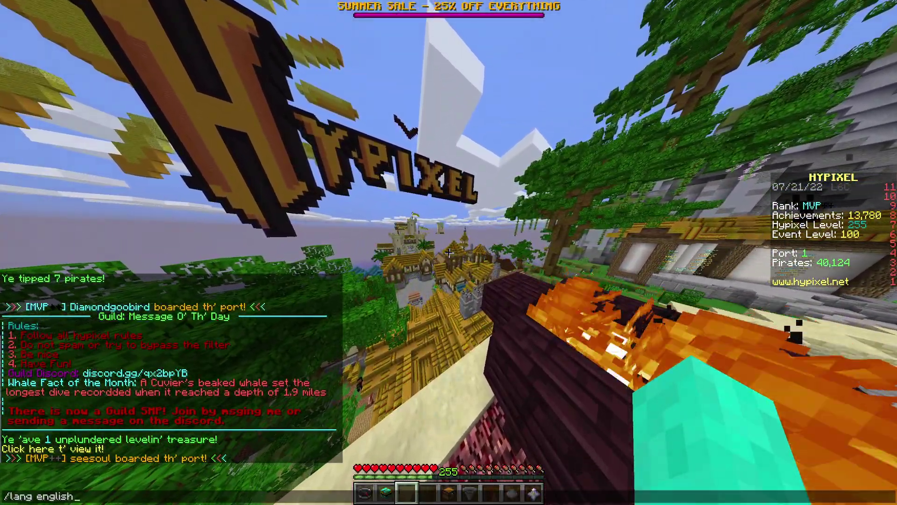
pyautogui.press('Return')
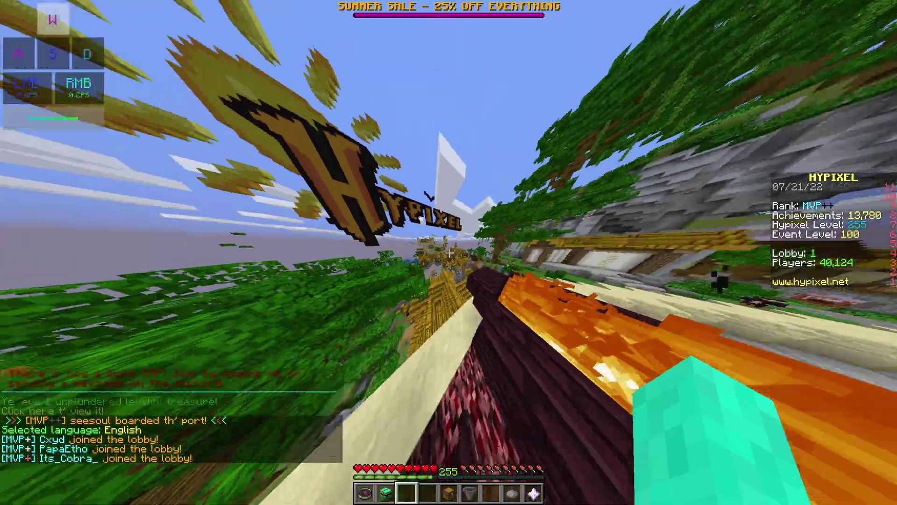
pyautogui.press('t')
pyautogui.press('Escape')
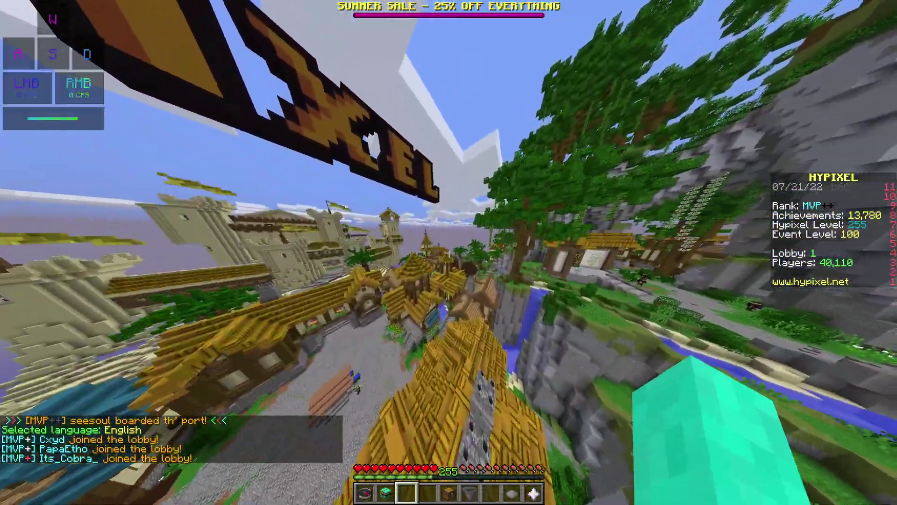
# Open the Keystrokes settings with /keystrokes and move the key overlay to the lower-right corner of the game view.
pyautogui.press('w')
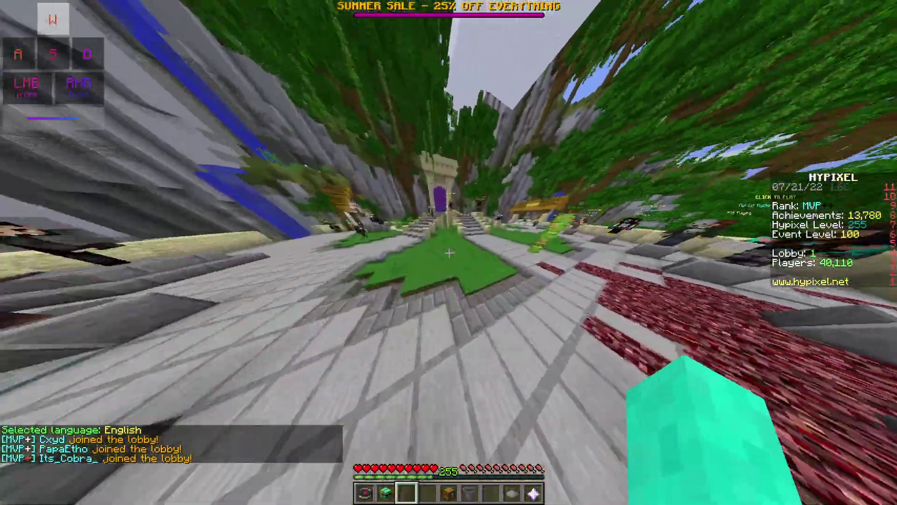
pyautogui.rightClick(448, 252)
pyautogui.click(448, 253)
pyautogui.press('space')
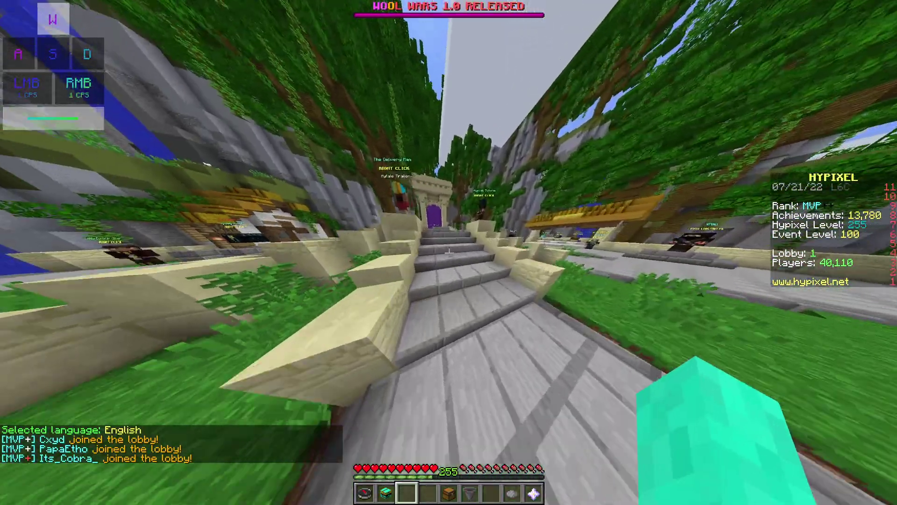
pyautogui.write('/keystrokes')
pyautogui.press('Return')
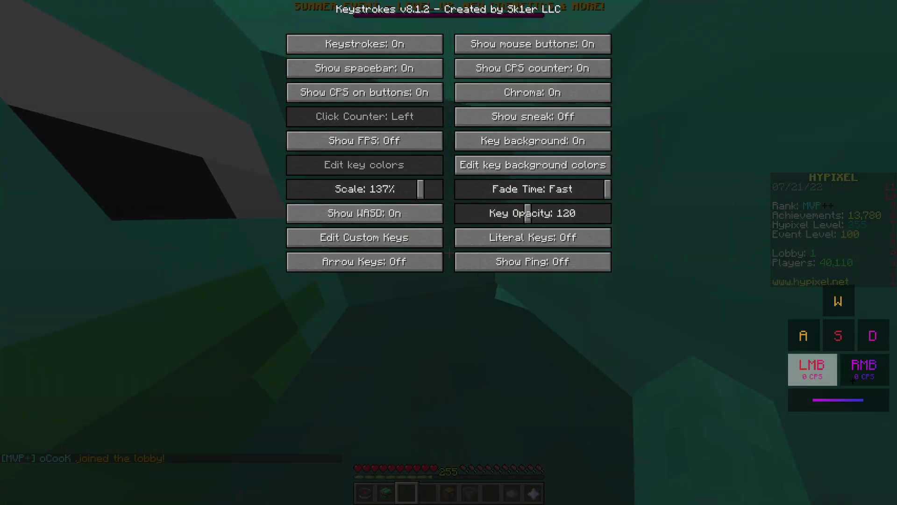
pyautogui.moveTo(849, 376); pyautogui.dragTo(834, 456)
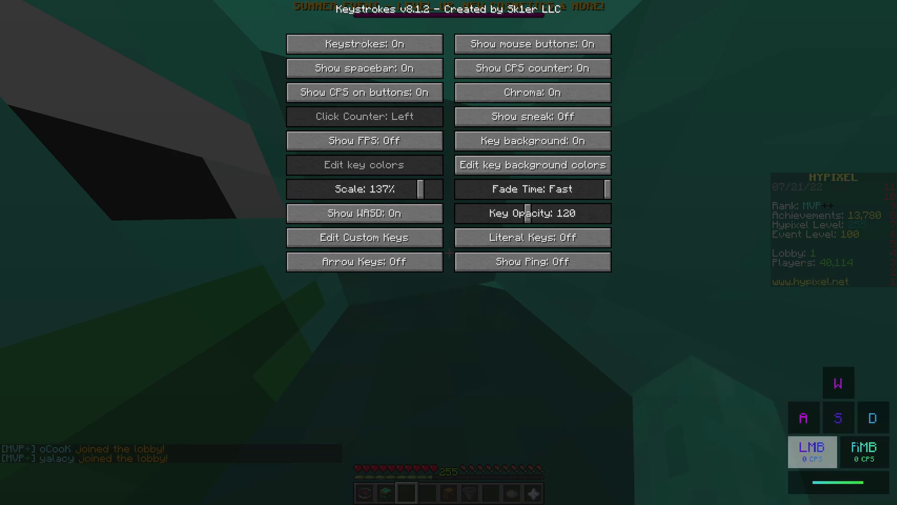
pyautogui.press('Escape')
# Walk through the lobby and open the Patcher mod settings with the /patcher command.
pyautogui.press('w')
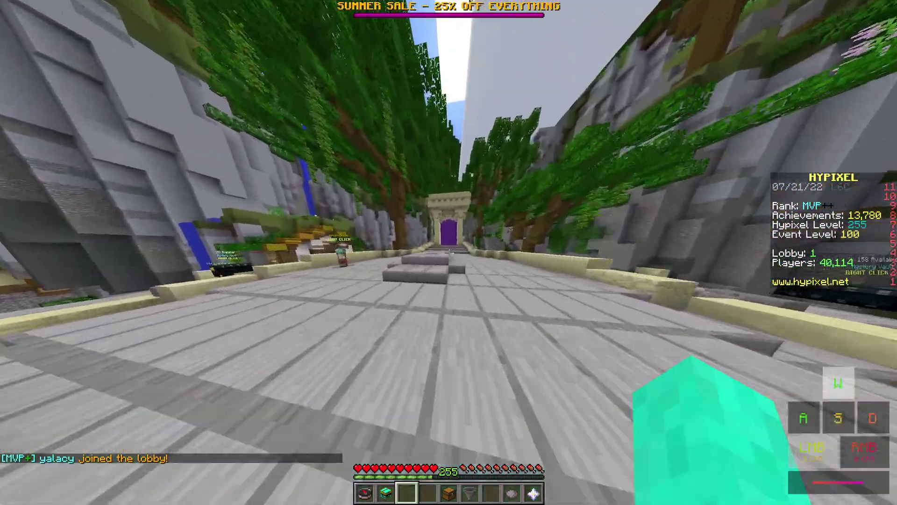
pyautogui.click(449, 252)
pyautogui.press('w')
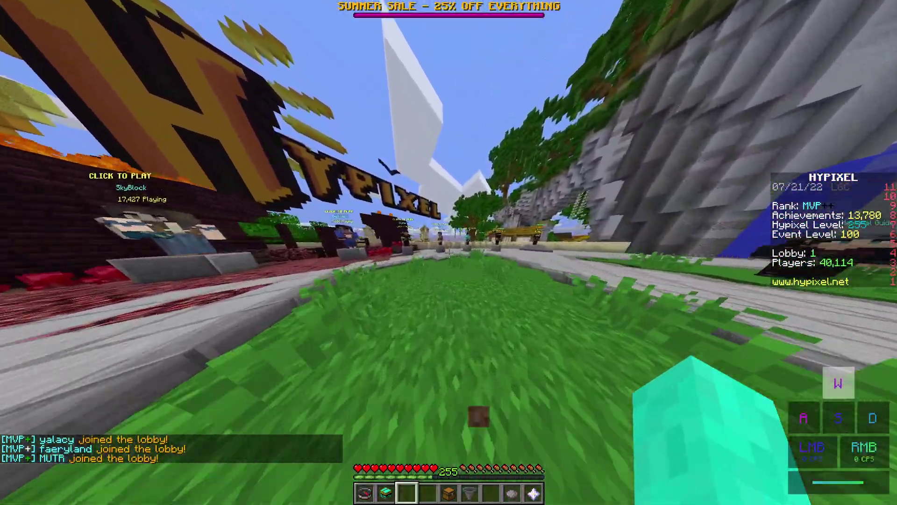
pyautogui.write('/par')
pyautogui.press('Tab')
pyautogui.press('BackSpace')
pyautogui.write('tcher')
pyautogui.press('Return')
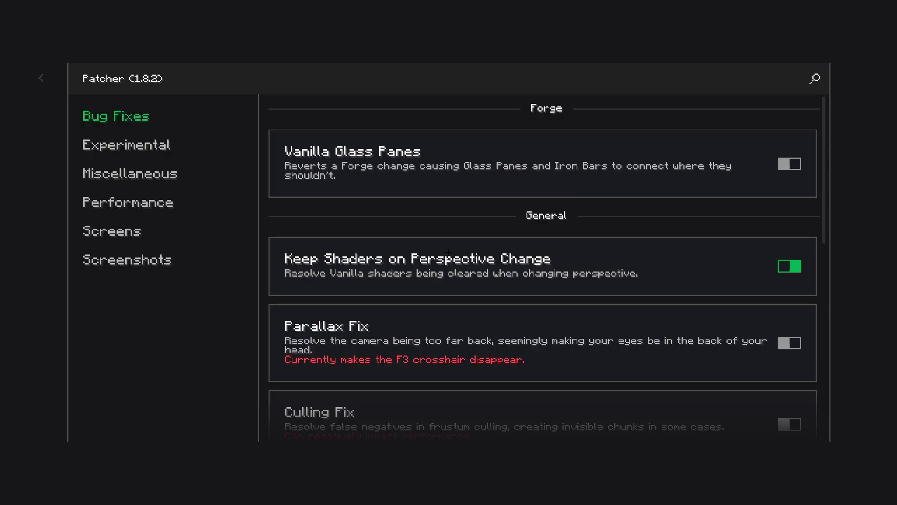
# Look through the Bug Fixes and Miscellaneous options in the Patcher settings.
pyautogui.scroll(-3, 419, 224)
pyautogui.scroll(-2, 425, 187)
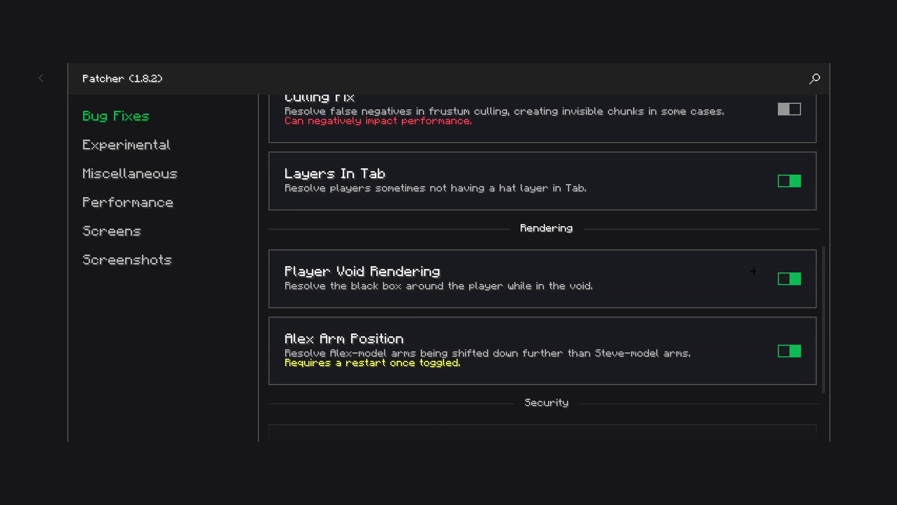
pyautogui.scroll(-2, 731, 269)
pyautogui.scroll(6, 360, 221)
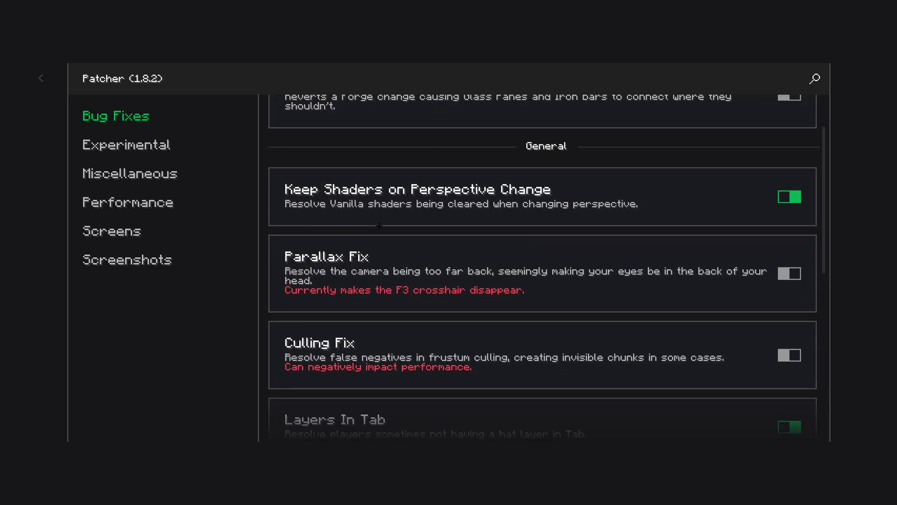
pyautogui.click(126, 145)
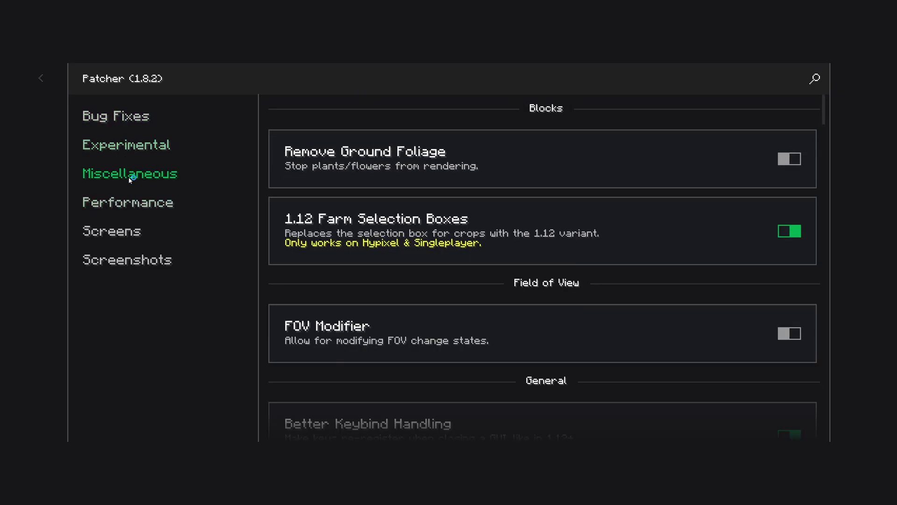
pyautogui.scroll(-3, 373, 255)
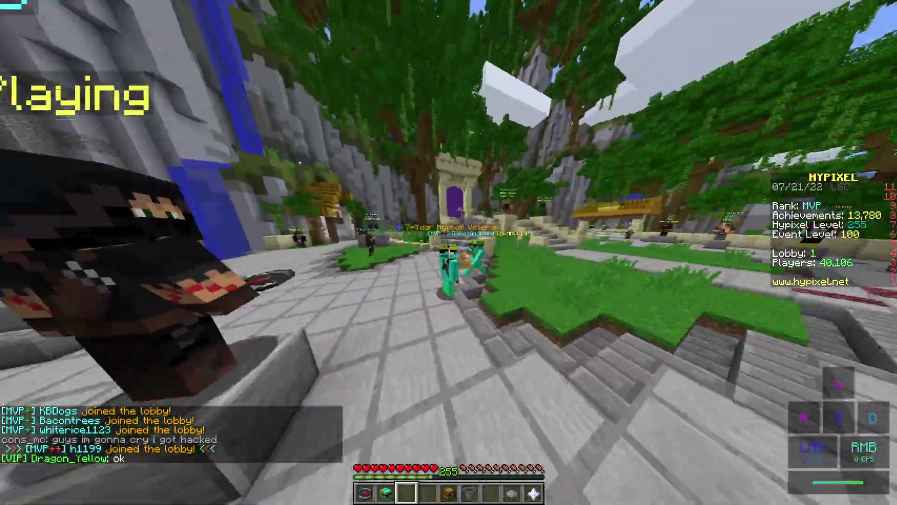
# Walk around the Hypixel lobby near the purple portal to try out the modded game.
pyautogui.press('w')
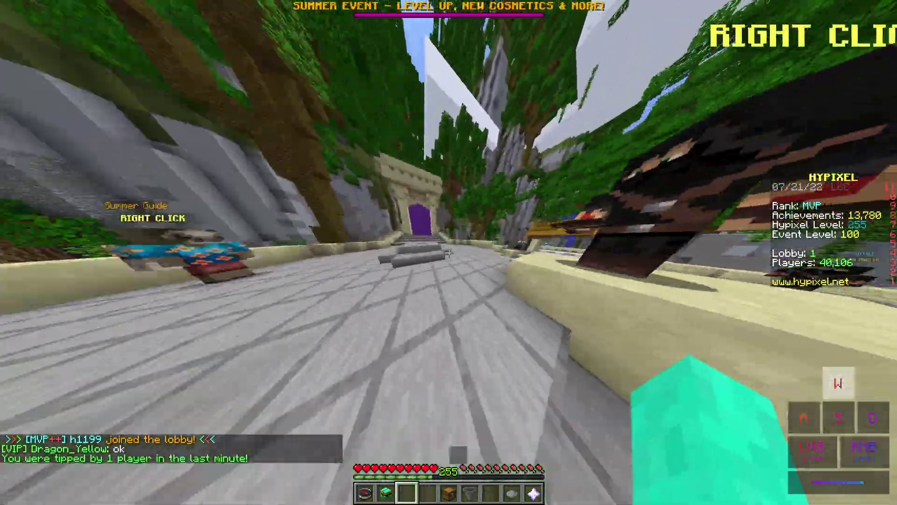
pyautogui.click(448, 253)
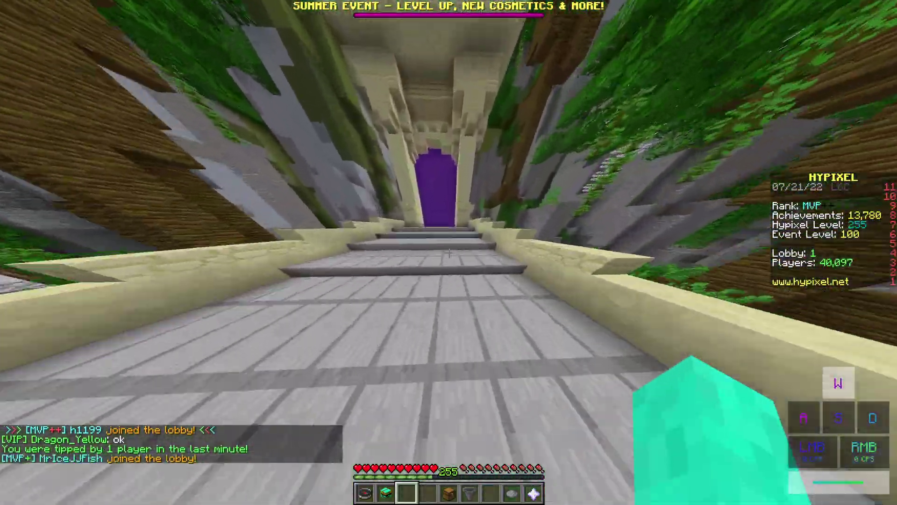
pyautogui.press('d')
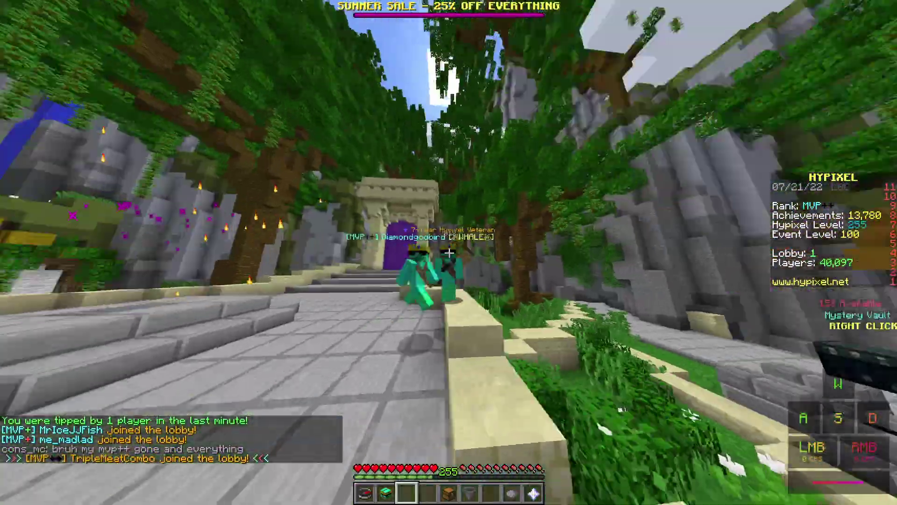
pyautogui.click(449, 252)
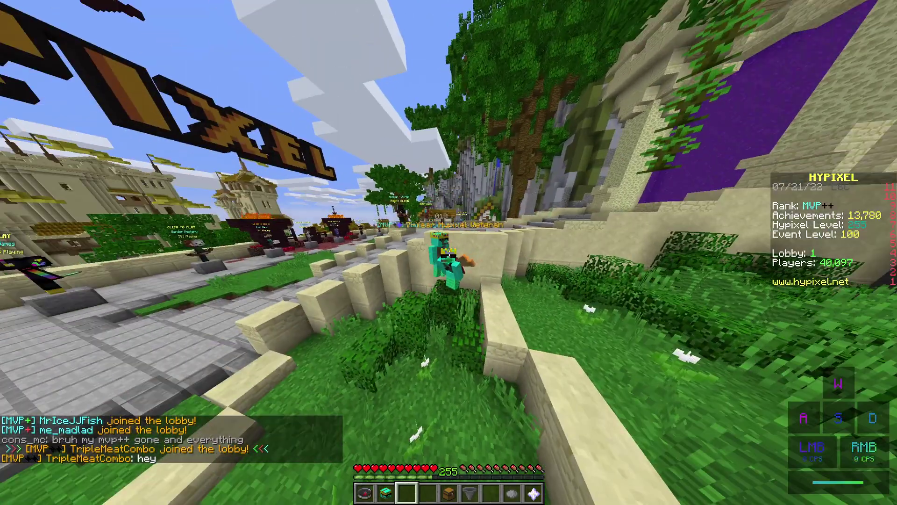
# Switch to Chrome and look through the repositories on the GitHub profile, including coloredChat and apMath.
pyautogui.press('t')
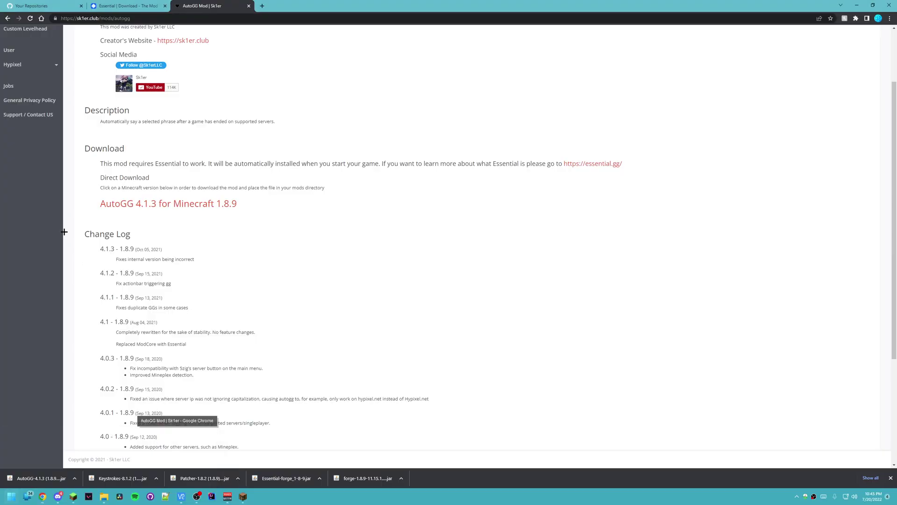
pyautogui.hotkey('ctrl', '1')
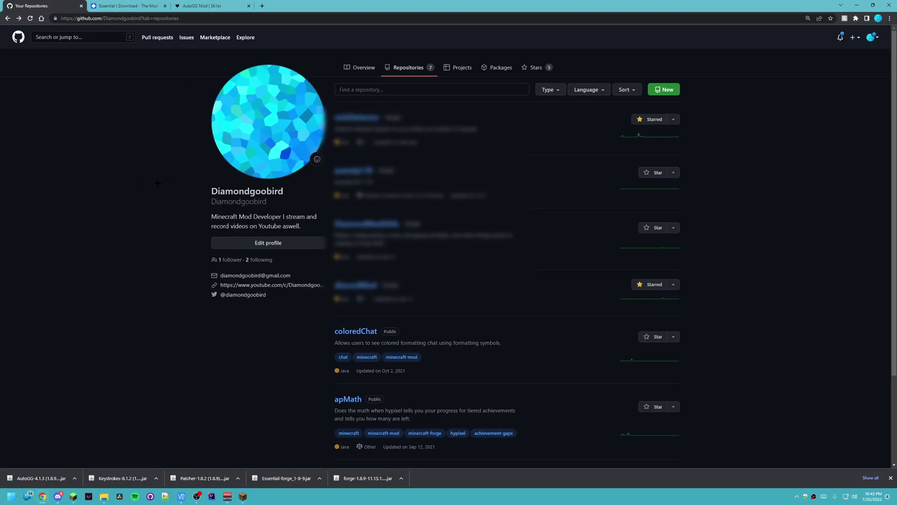
pyautogui.scroll(-2, 197, 219)
pyautogui.scroll(2, 196, 219)
pyautogui.scroll(-2, 338, 241)
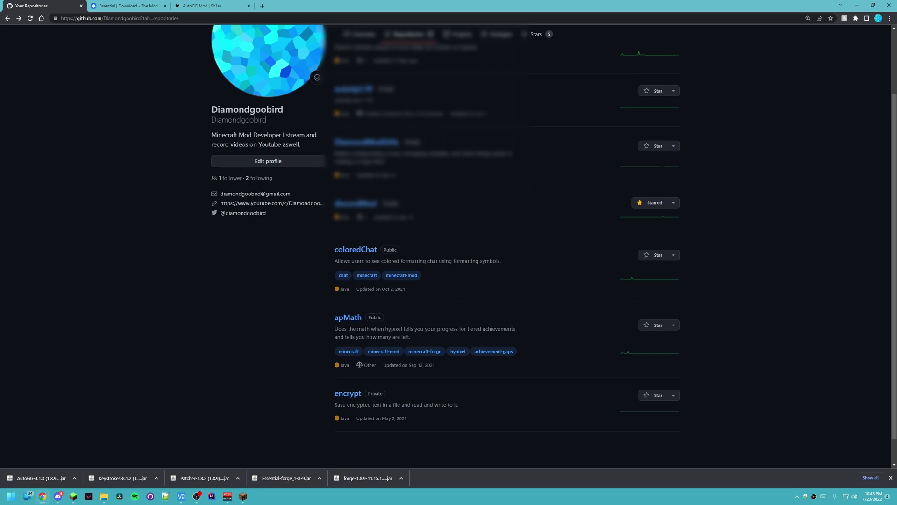
pyautogui.scroll(3, 351, 320)
# Switch back to Minecraft, close the chat and resume walking in the Hypixel lobby.
pyautogui.click(243, 496)
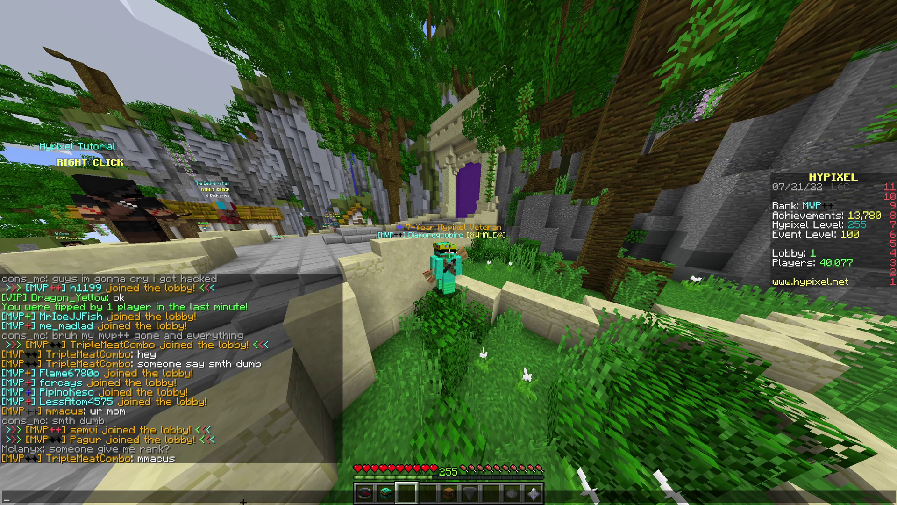
pyautogui.press('Escape')
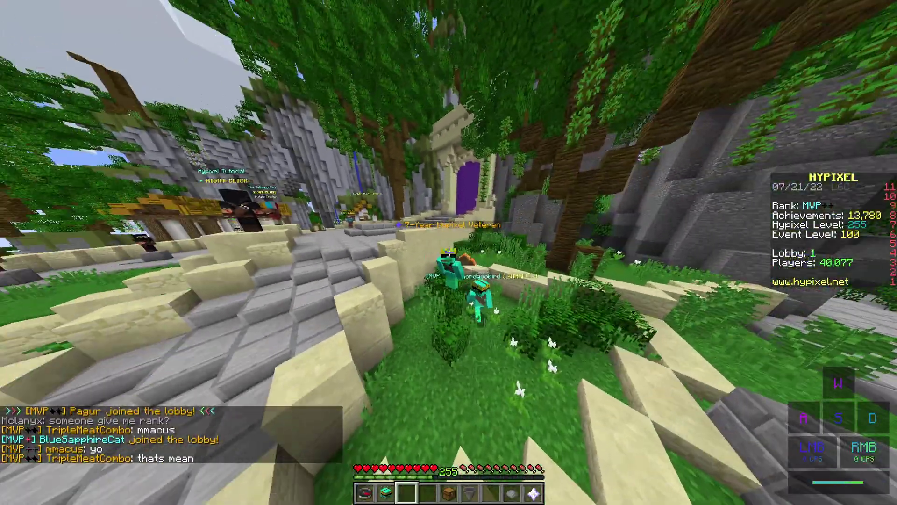
pyautogui.press('w')
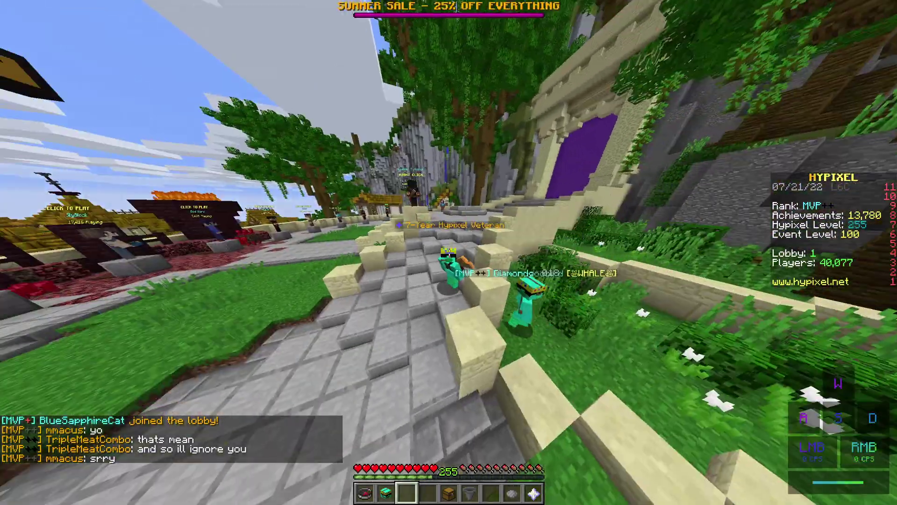